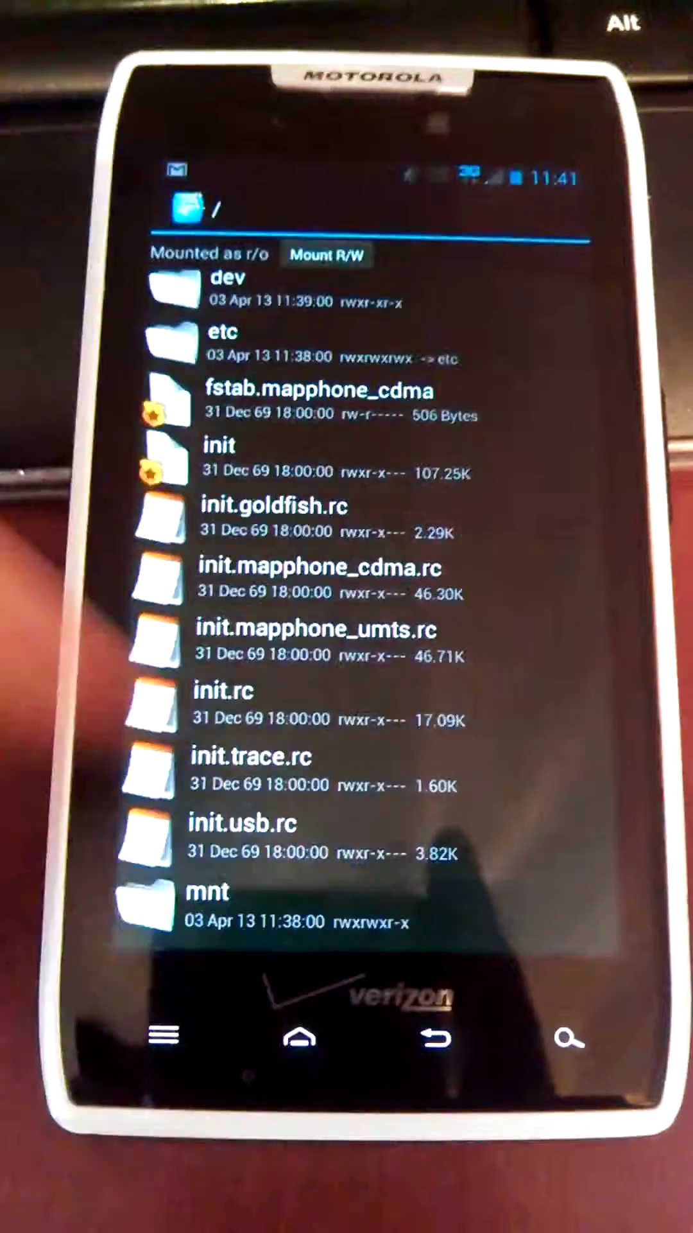
- Reopen Root Explorer, go to /system/app and bring up Browser.apk's file actions
click(269, 1071)
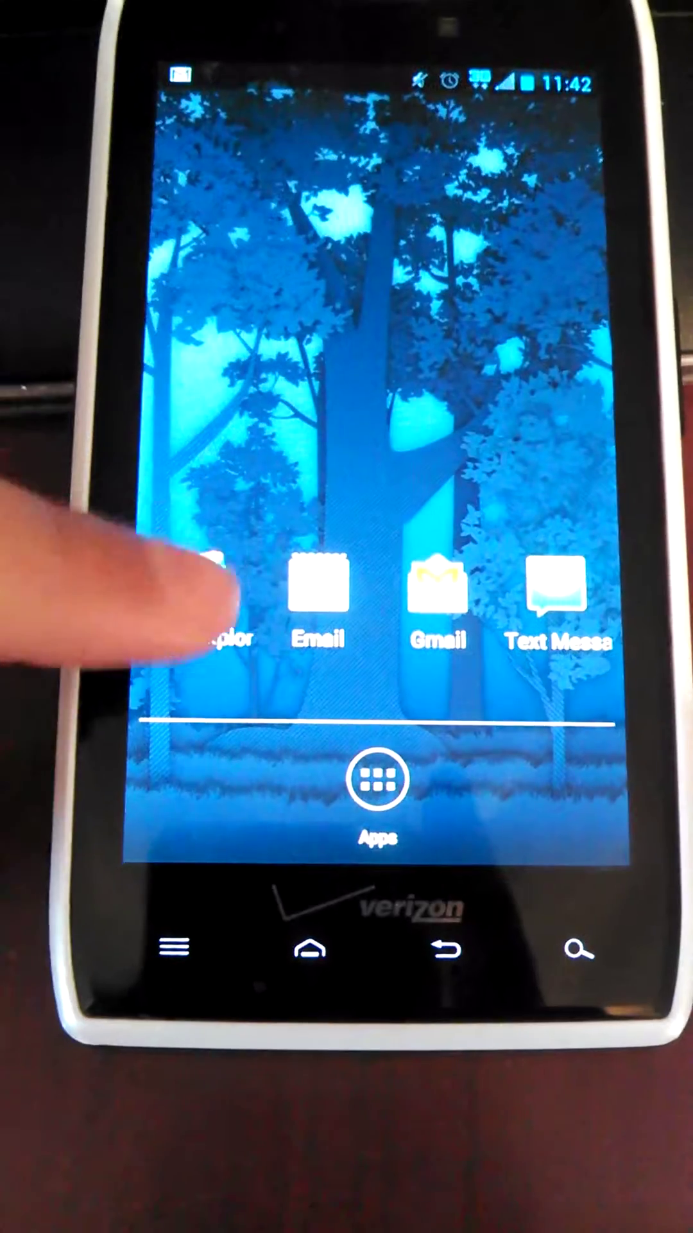
click(212, 593)
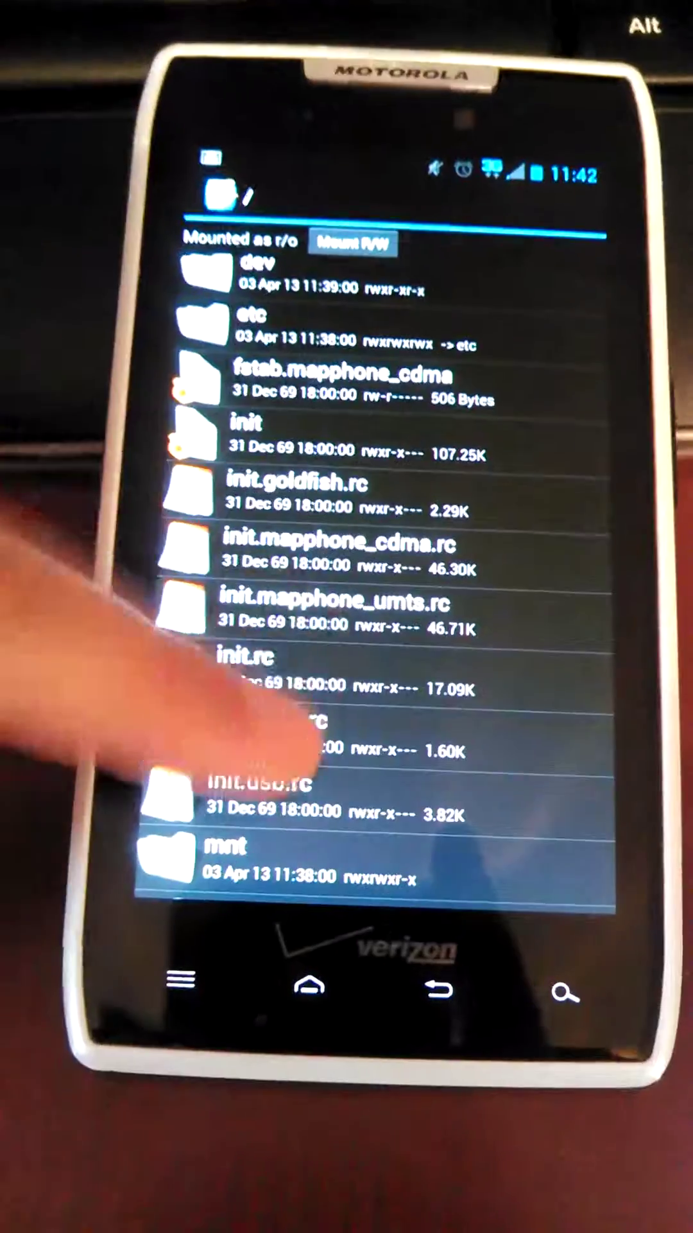
scroll(318, 742, down, 10)
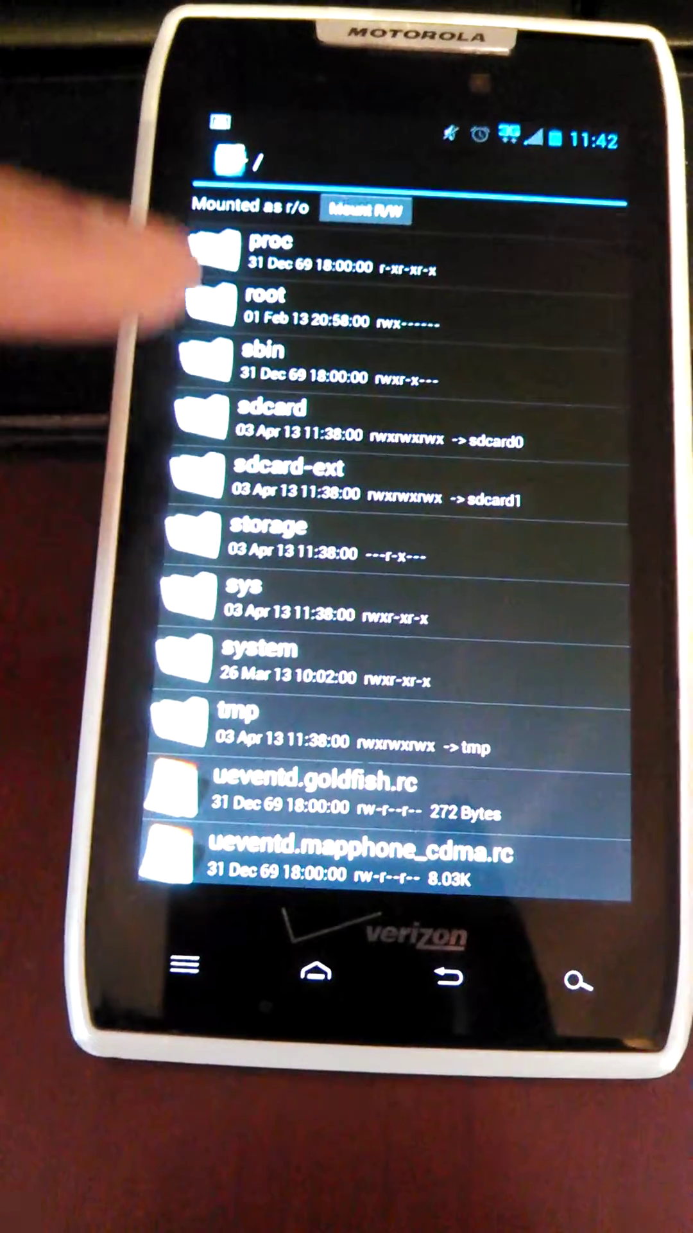
click(260, 663)
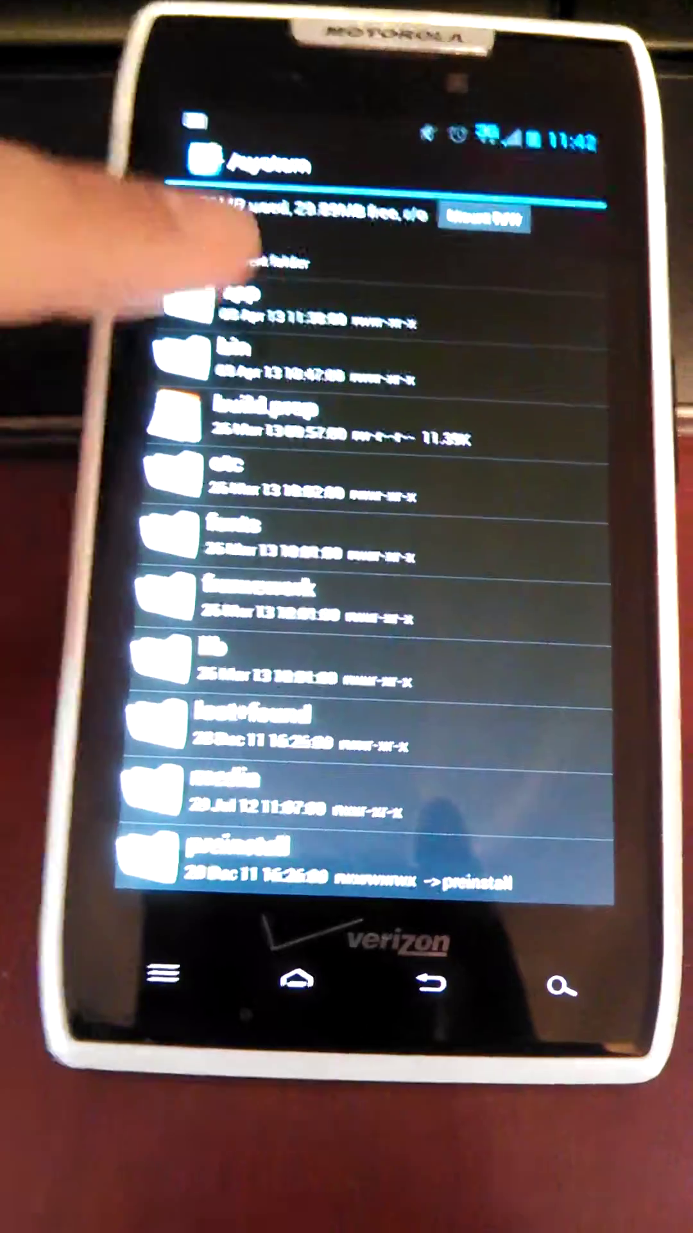
click(308, 302)
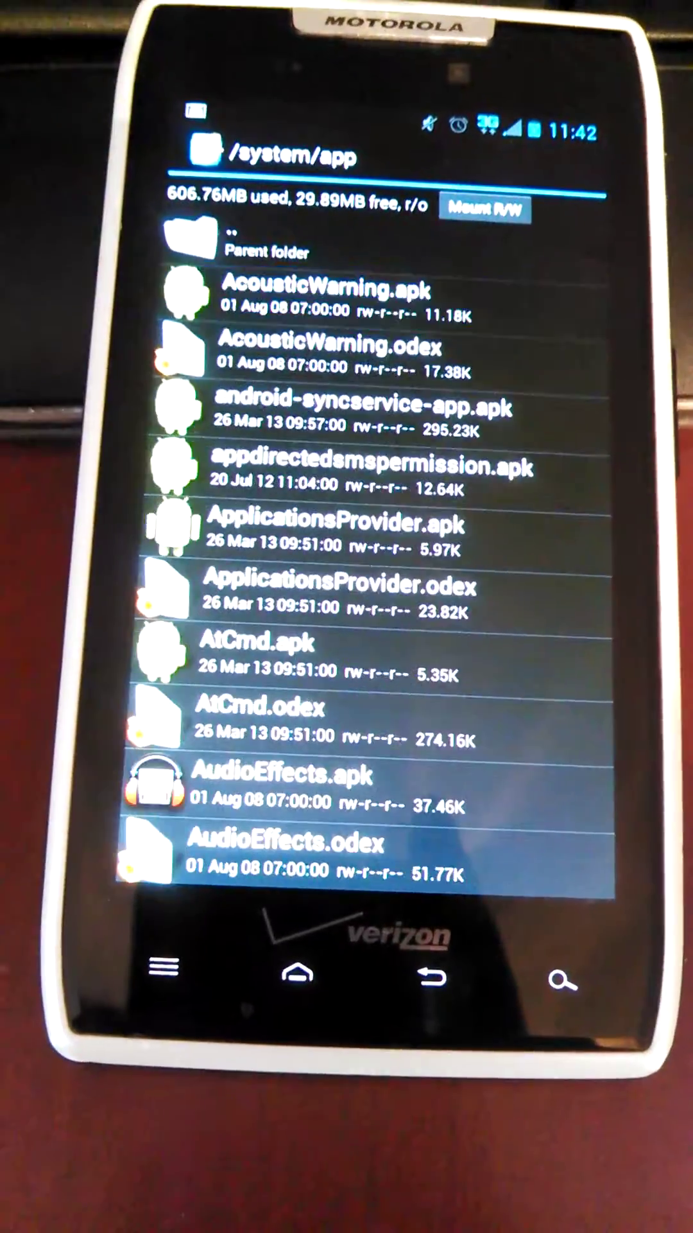
scroll(366, 559, down, 3)
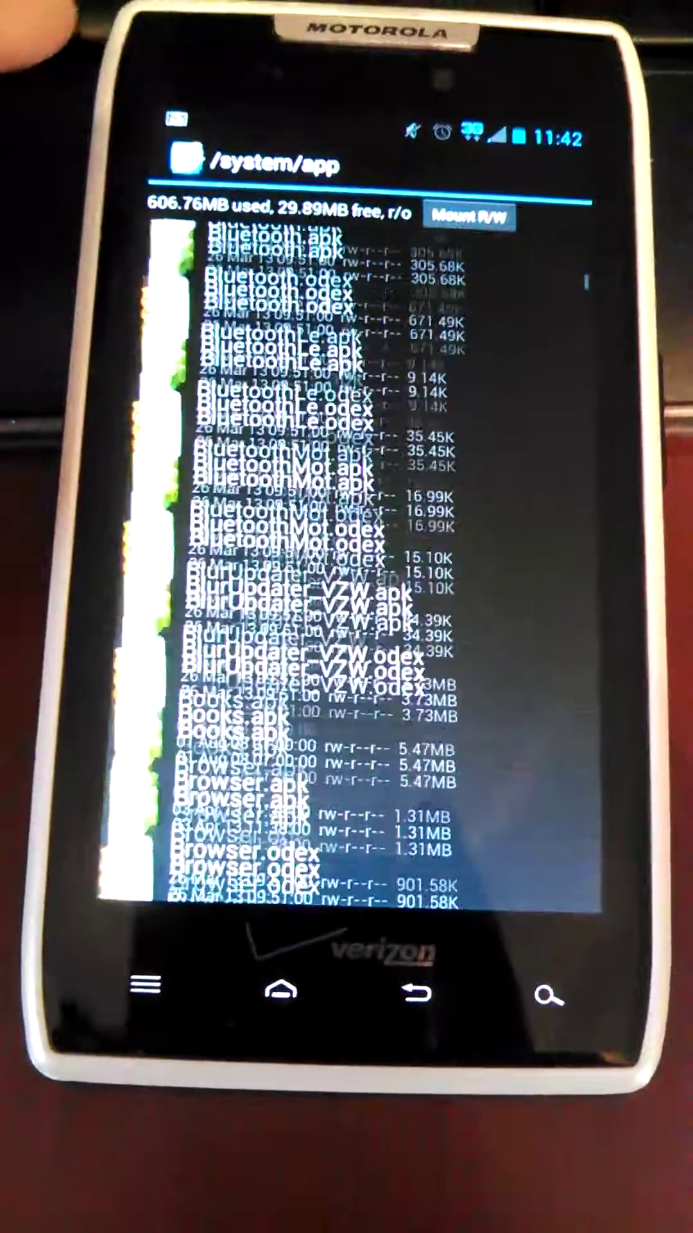
scroll(178, 636, down, 5)
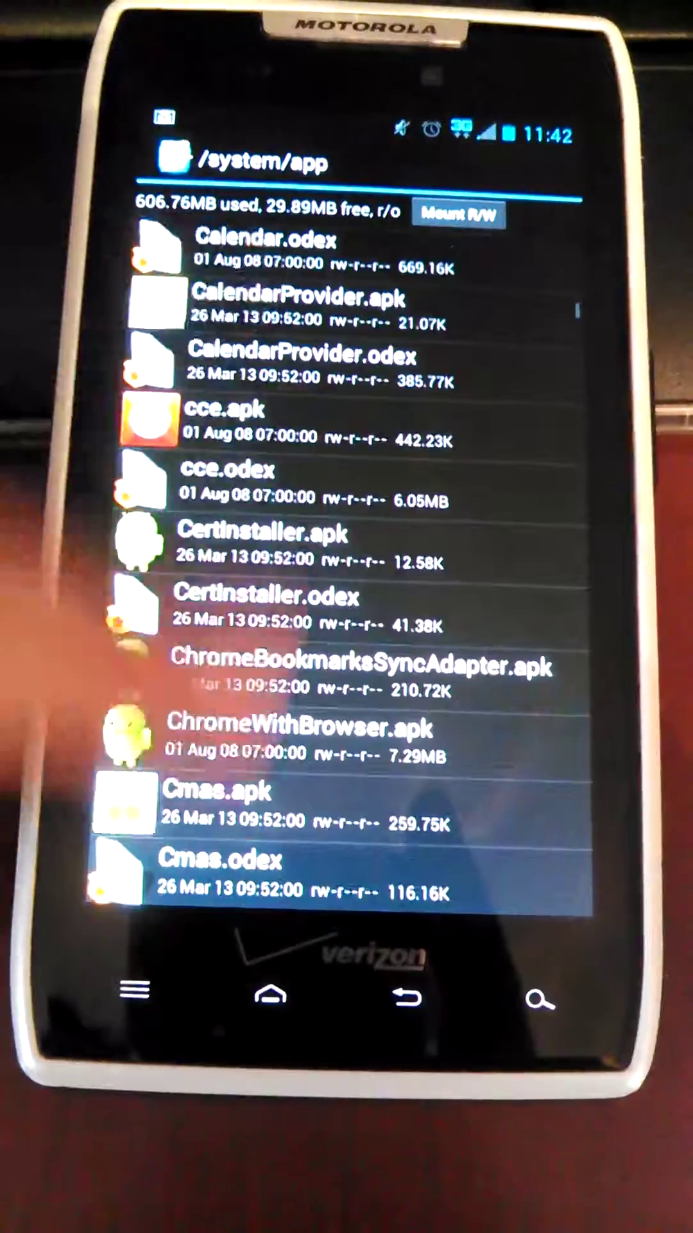
scroll(193, 481, down, 8)
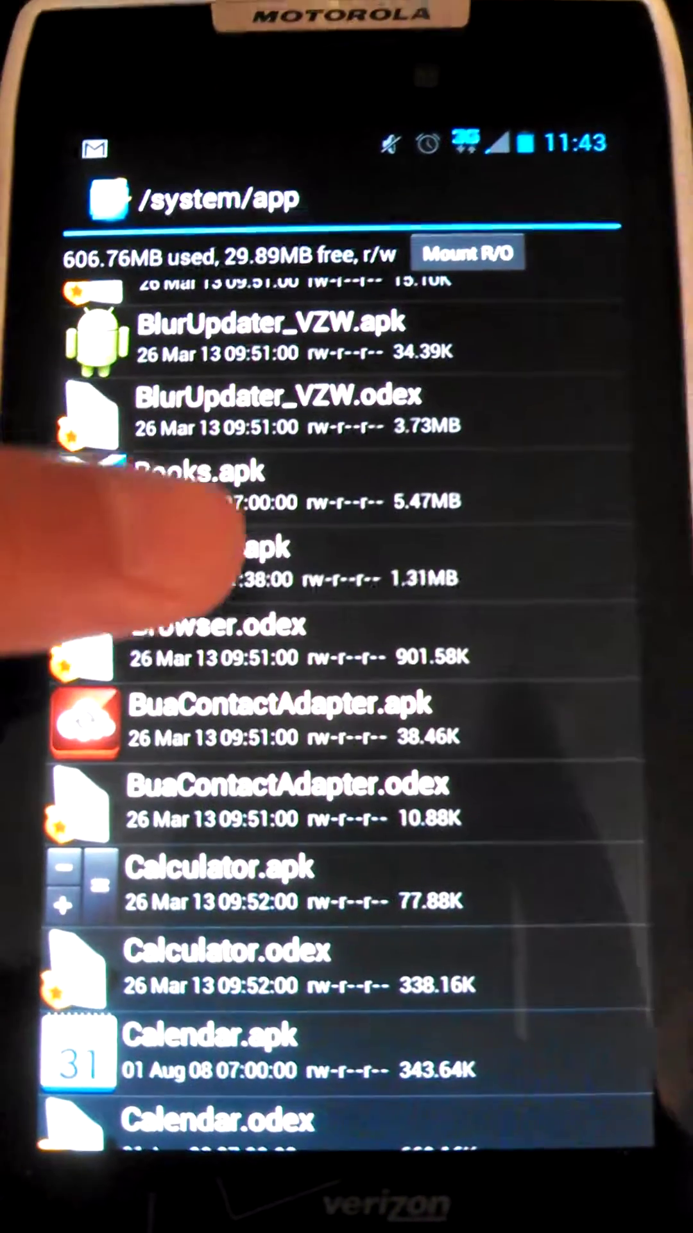
click(242, 545)
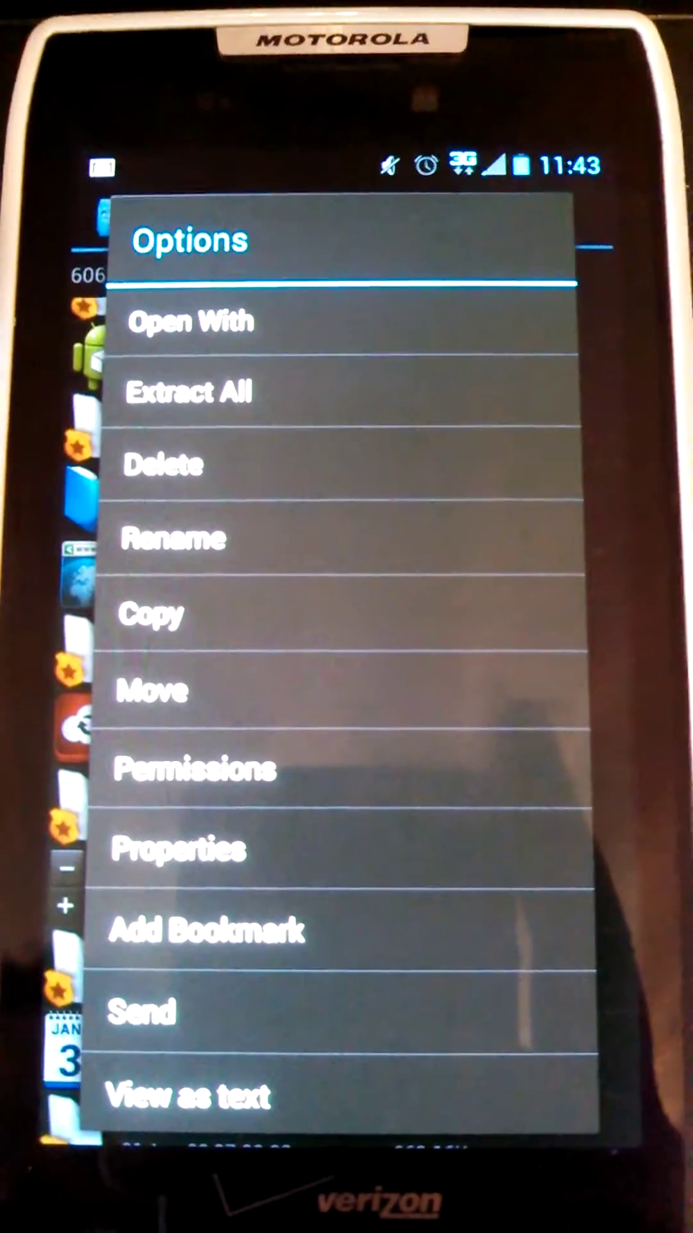
- Copy Browser.apk, go up a level and open the storage folder
click(159, 606)
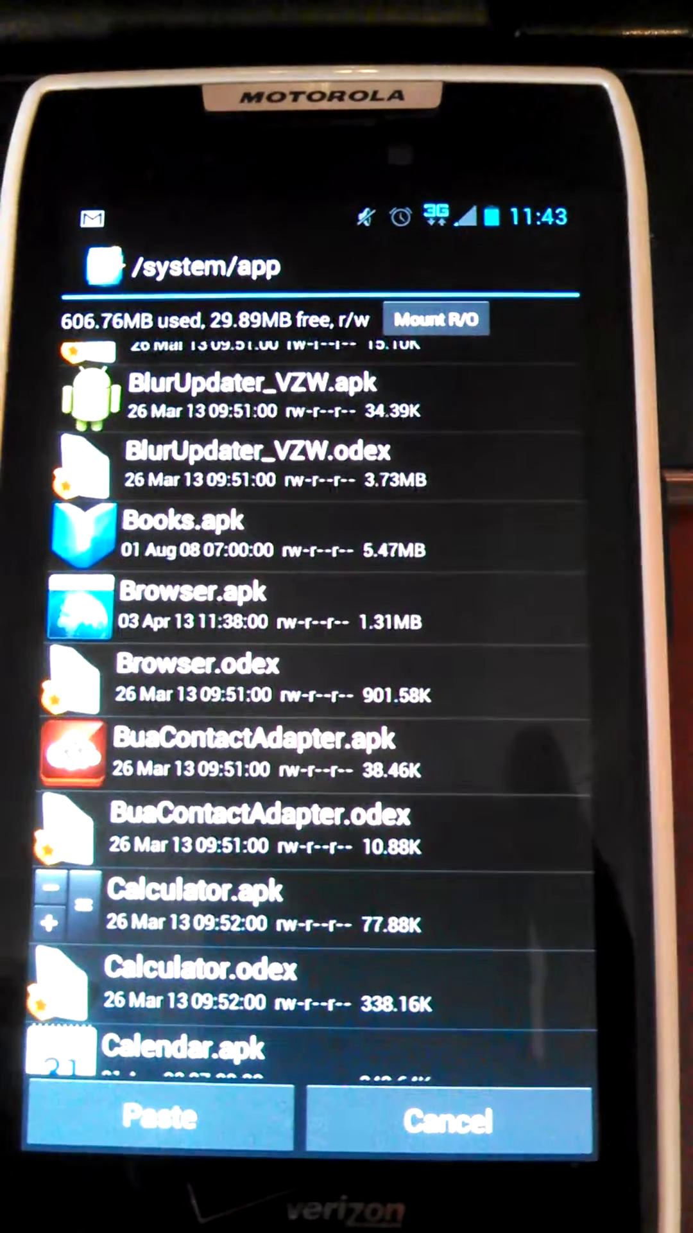
key(Escape)
key(Escape)
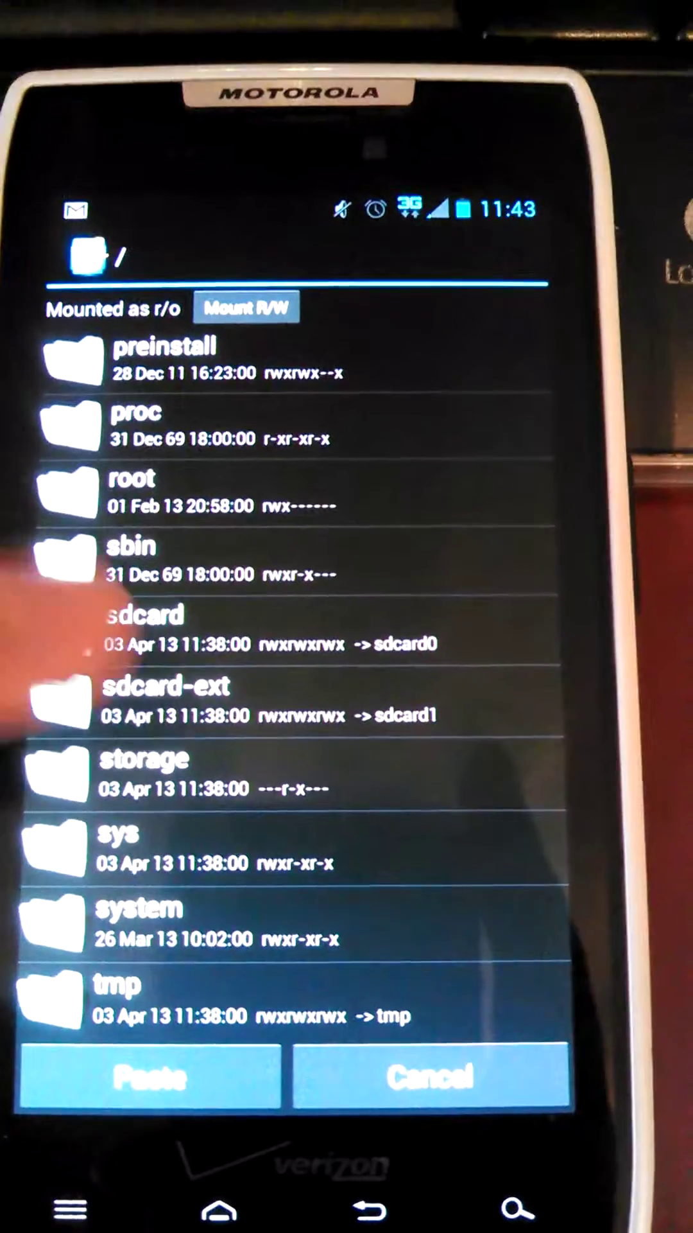
click(289, 765)
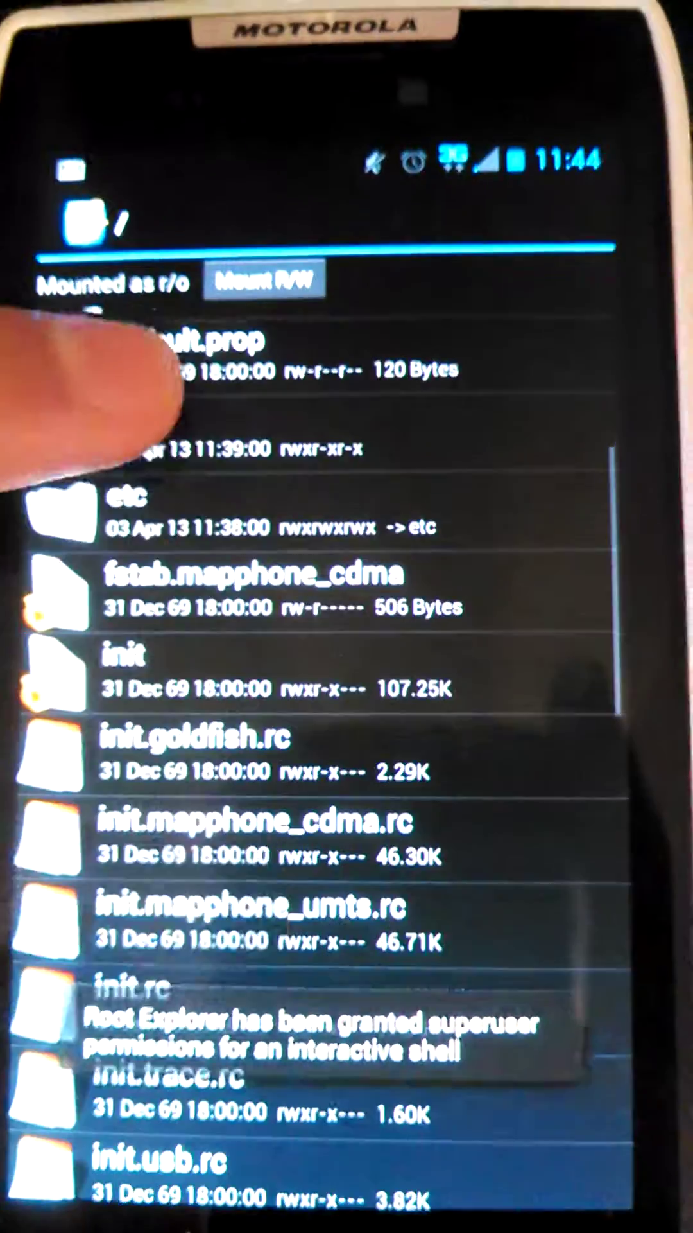
drag(96, 819, 193, 386)
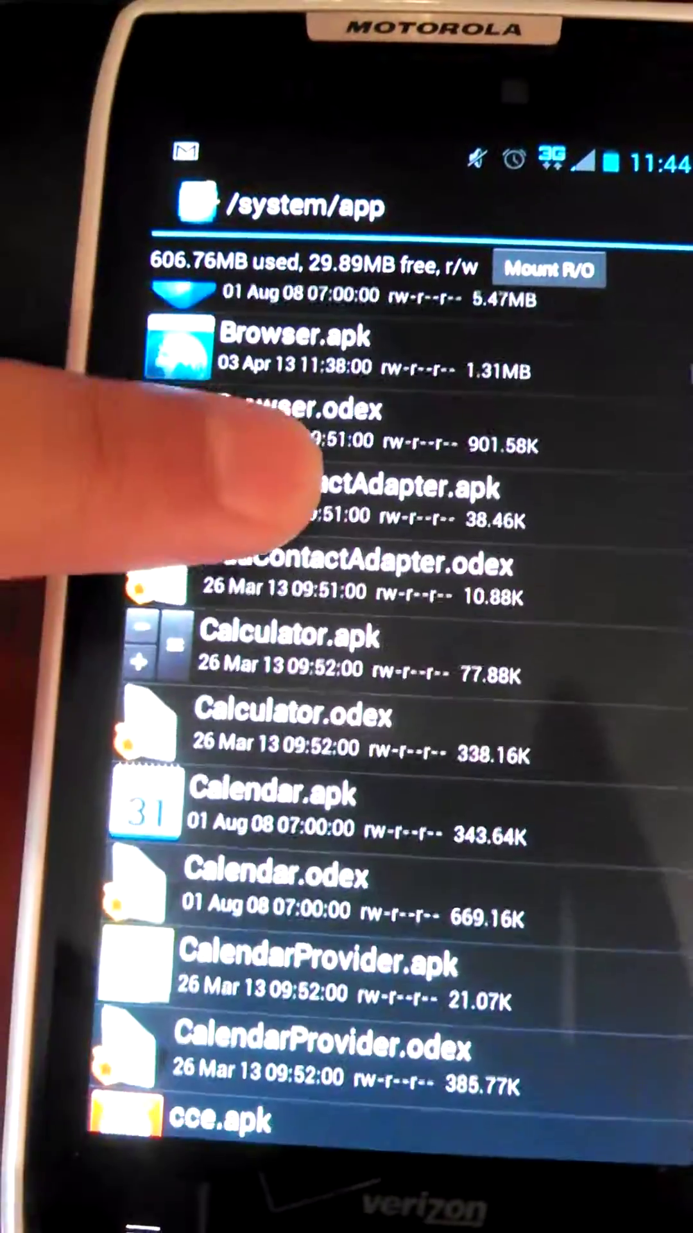
mouse_move(250, 867)
mouse_down()
mouse_move(248, 468)
mouse_move(276, 1073)
mouse_up()
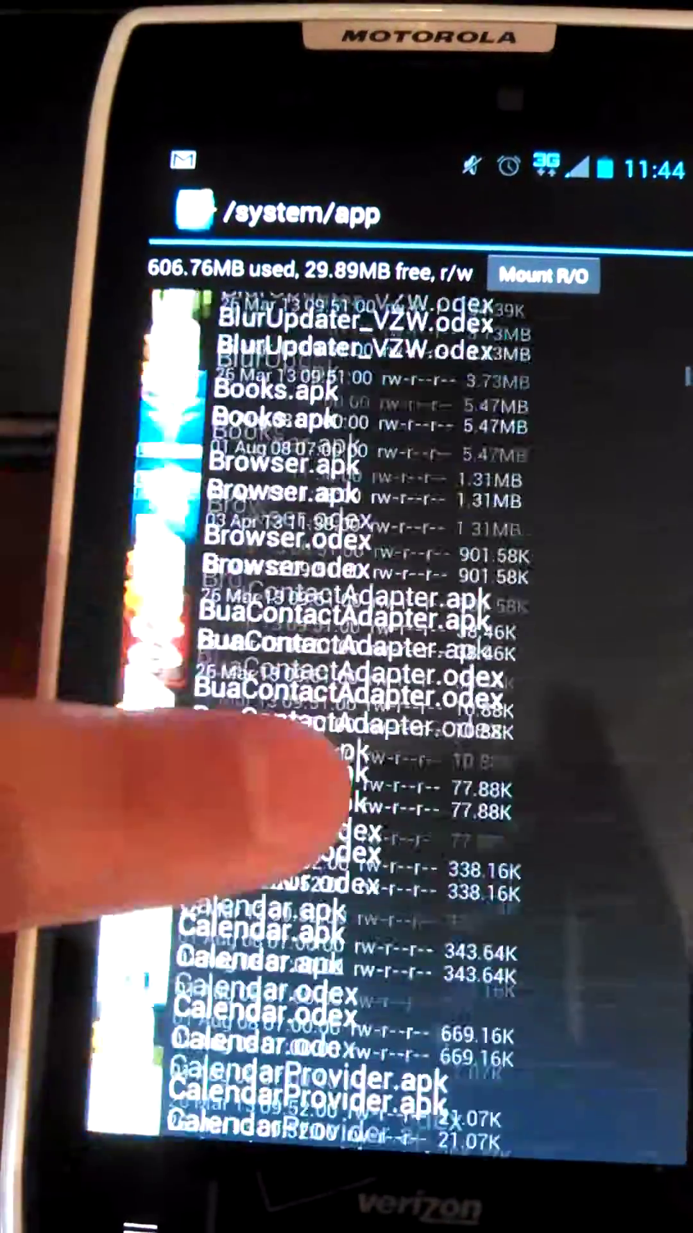
- Copy Browser.apk from /system/app and open the /storage folder
click(274, 554)
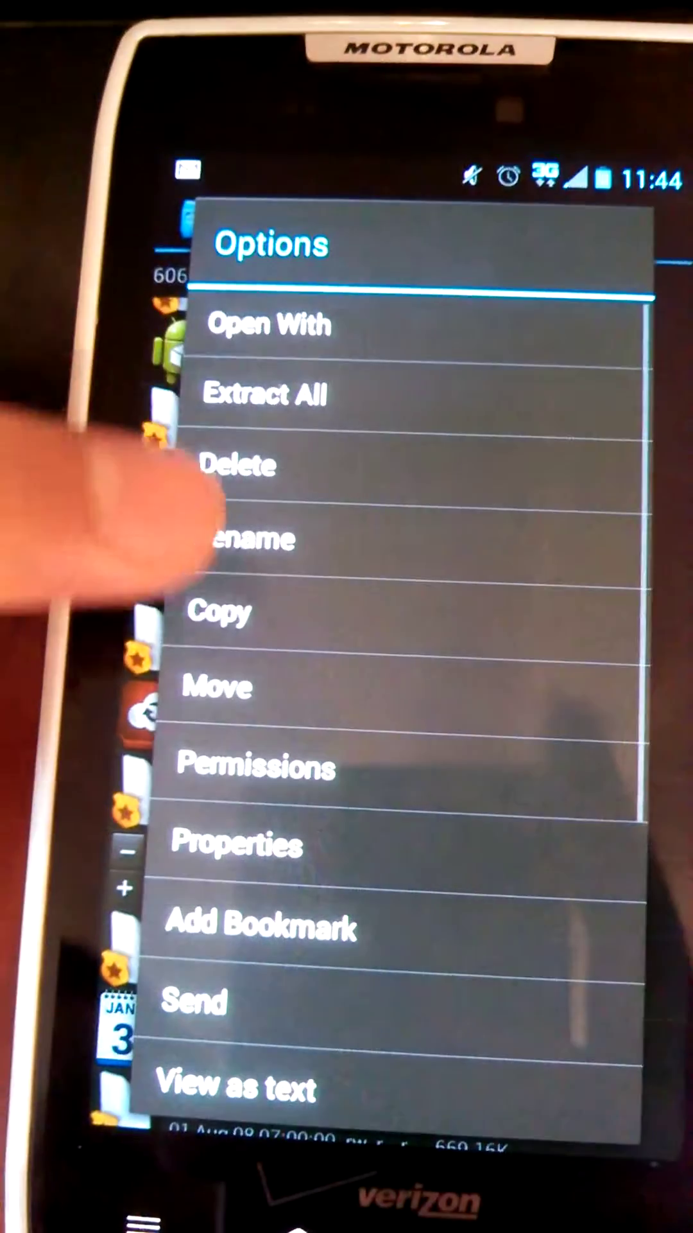
click(222, 612)
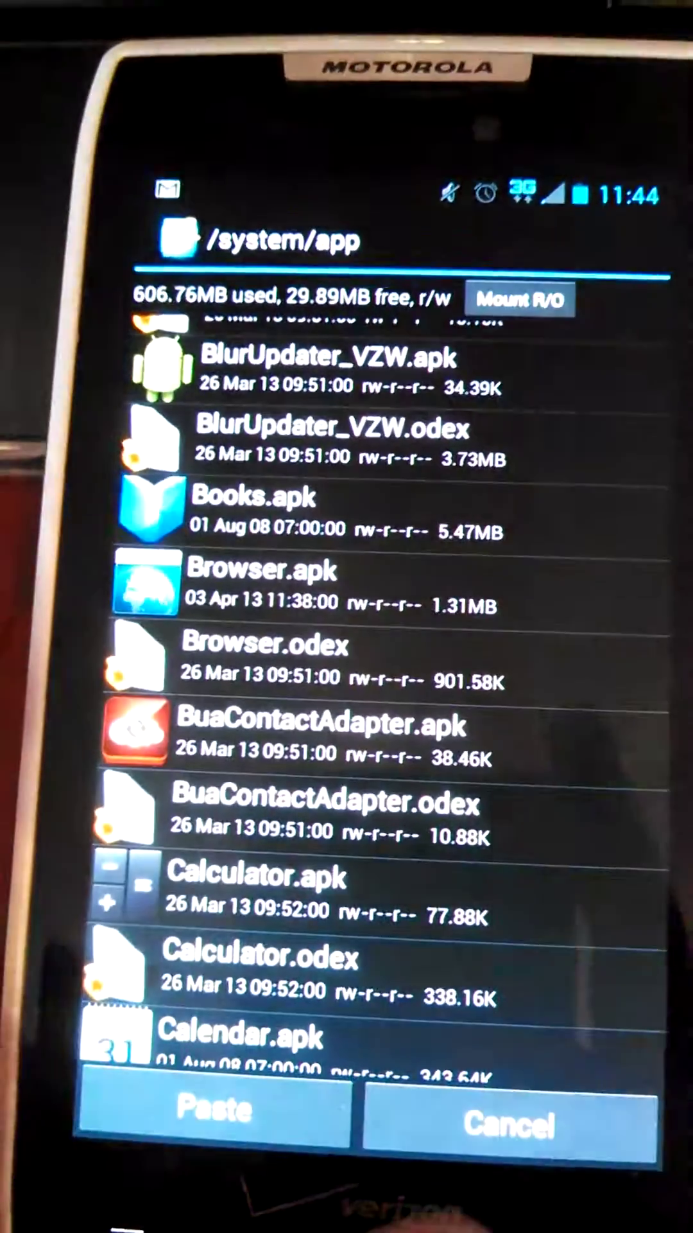
key(Escape)
key(Escape)
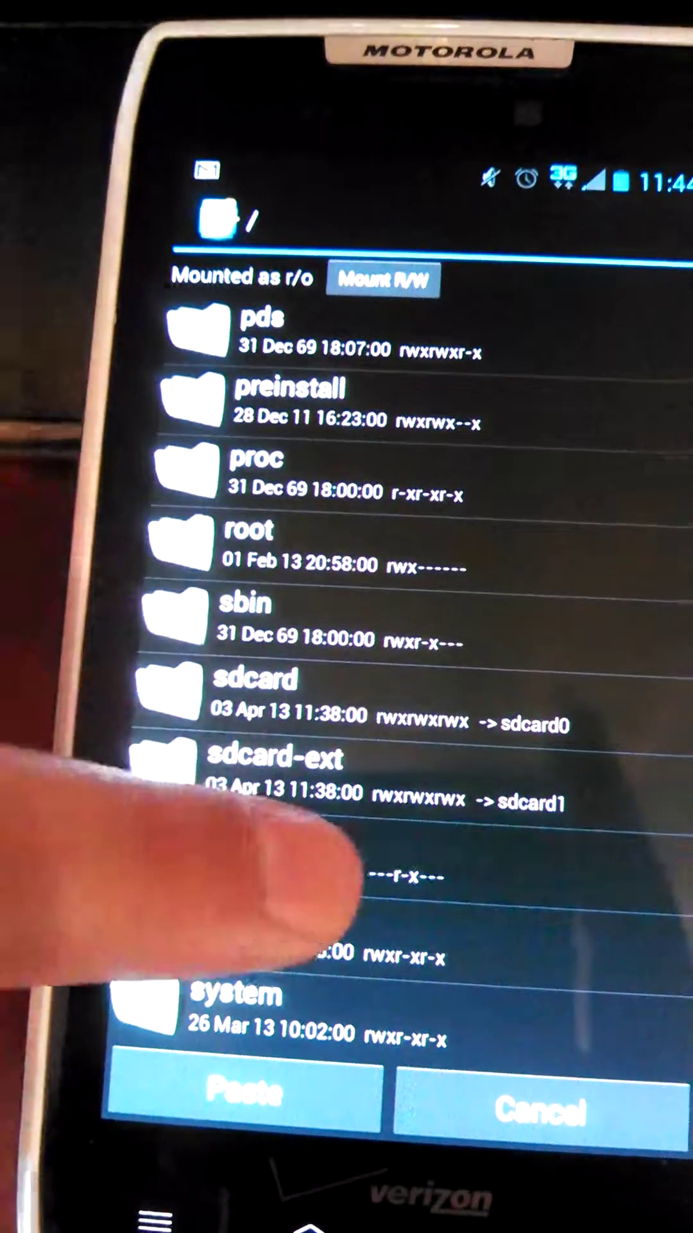
click(328, 862)
- Remount /storage read-write, paste Browser.apk there, then return to the home screen
click(246, 1088)
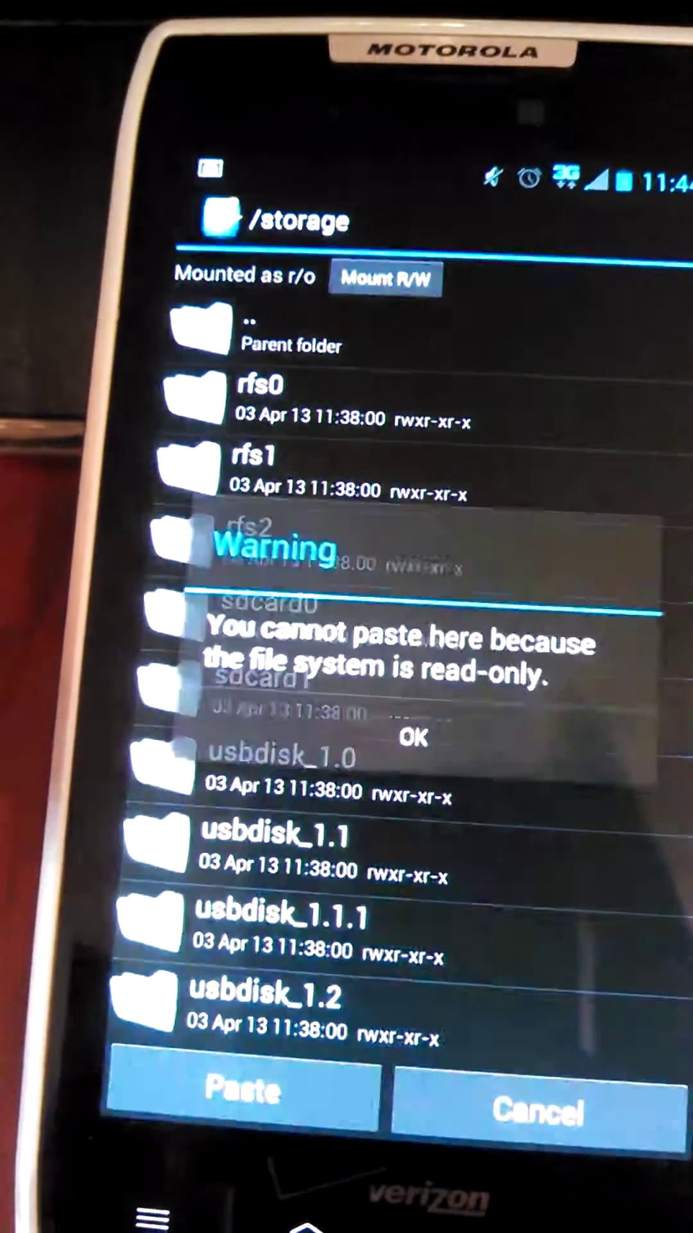
click(414, 737)
click(386, 278)
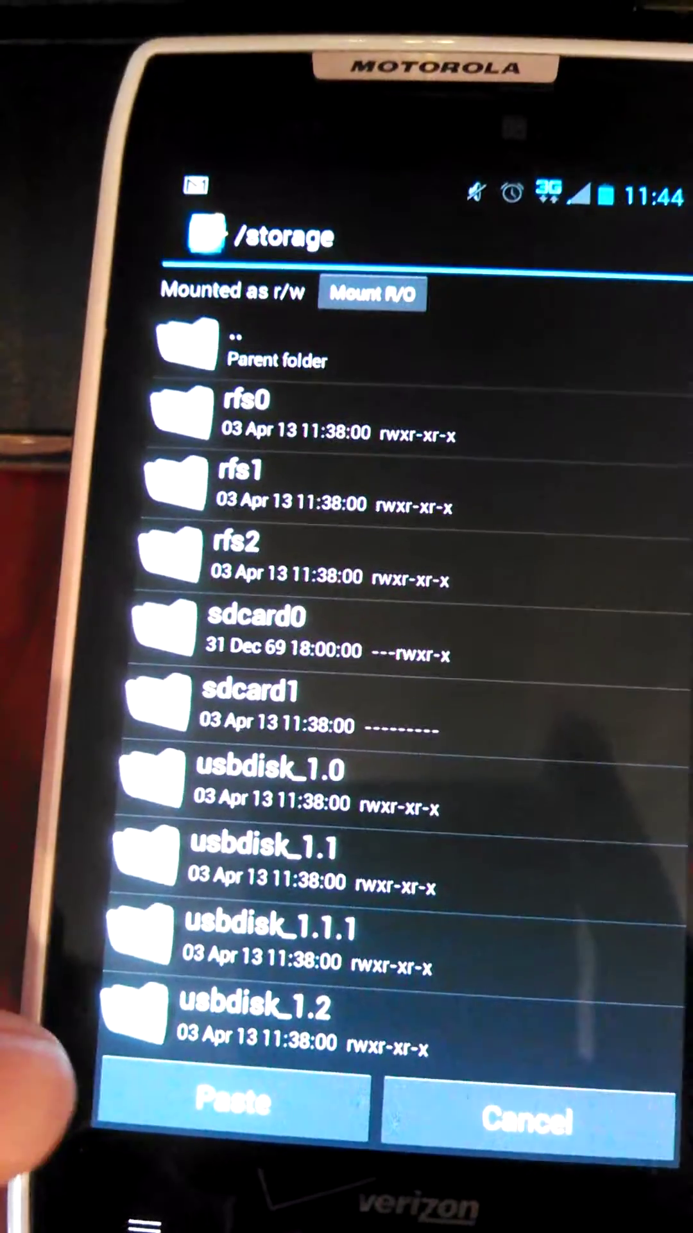
click(173, 1093)
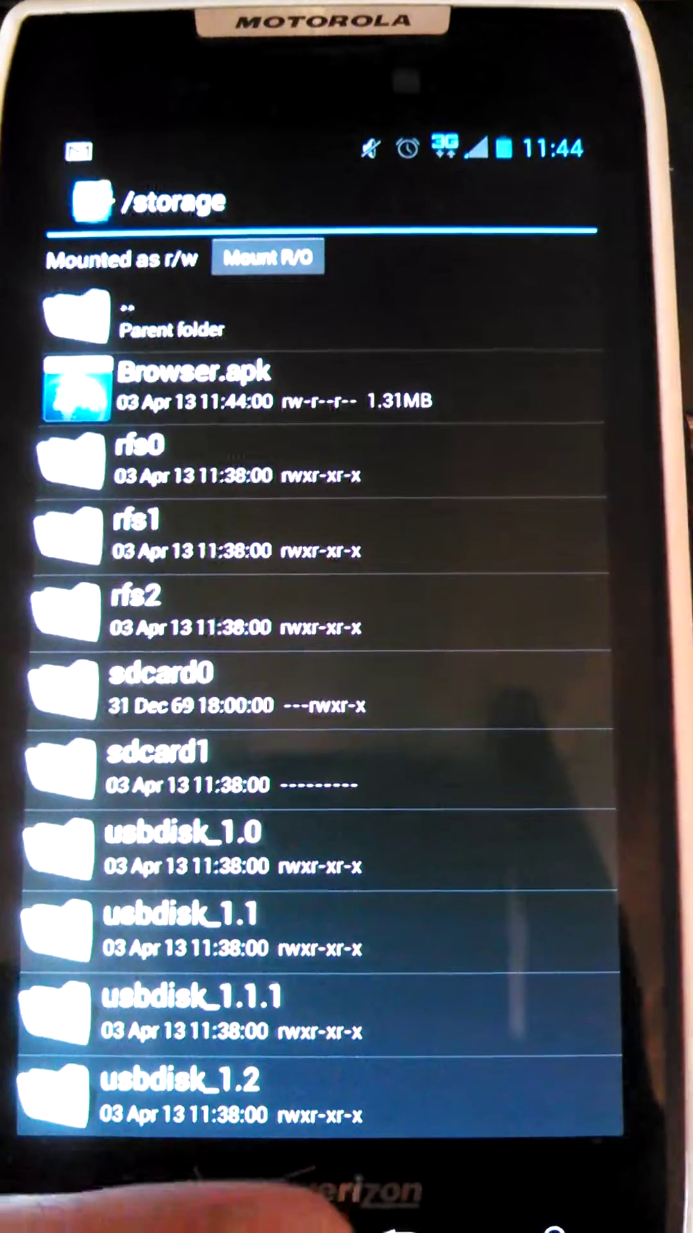
click(87, 1224)
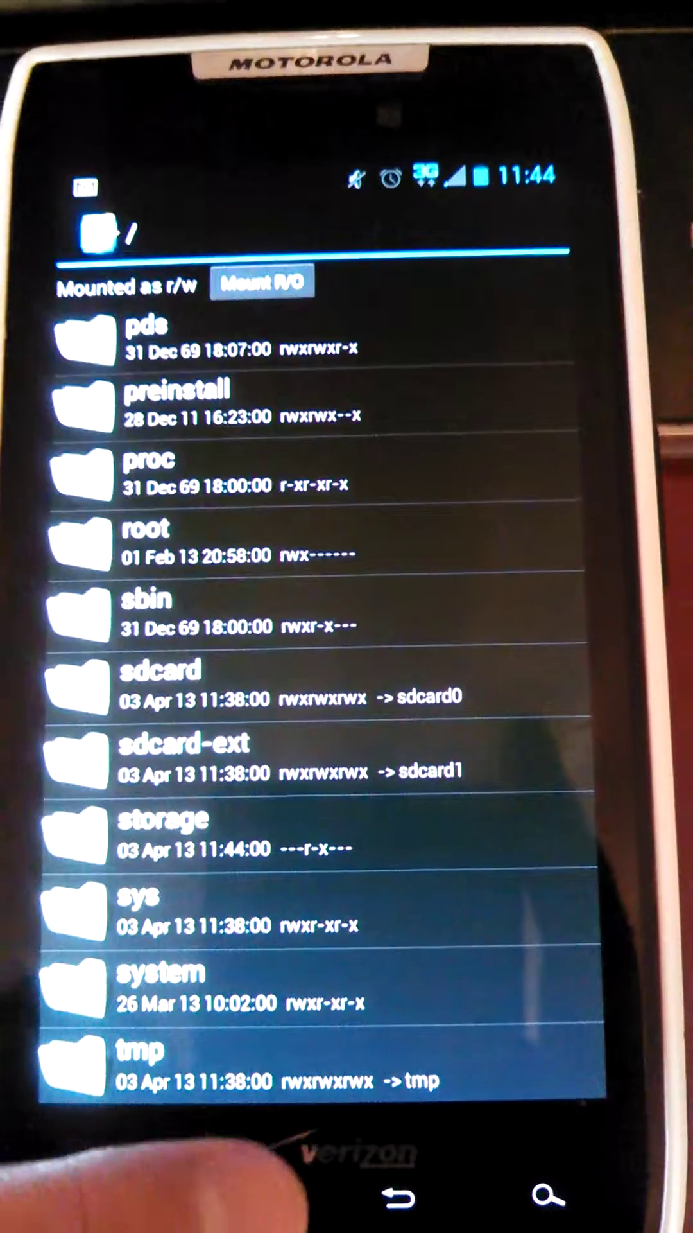
click(246, 1199)
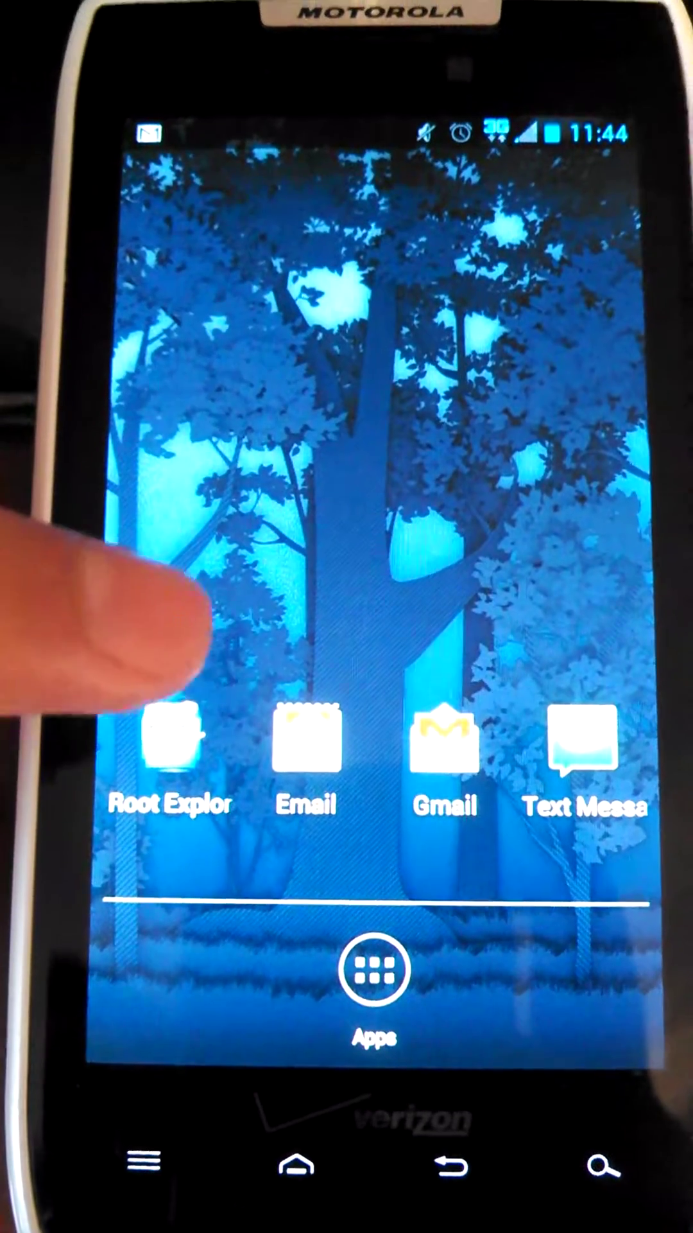
- Reopen Root Explorer and go to the /system/app folder
click(171, 741)
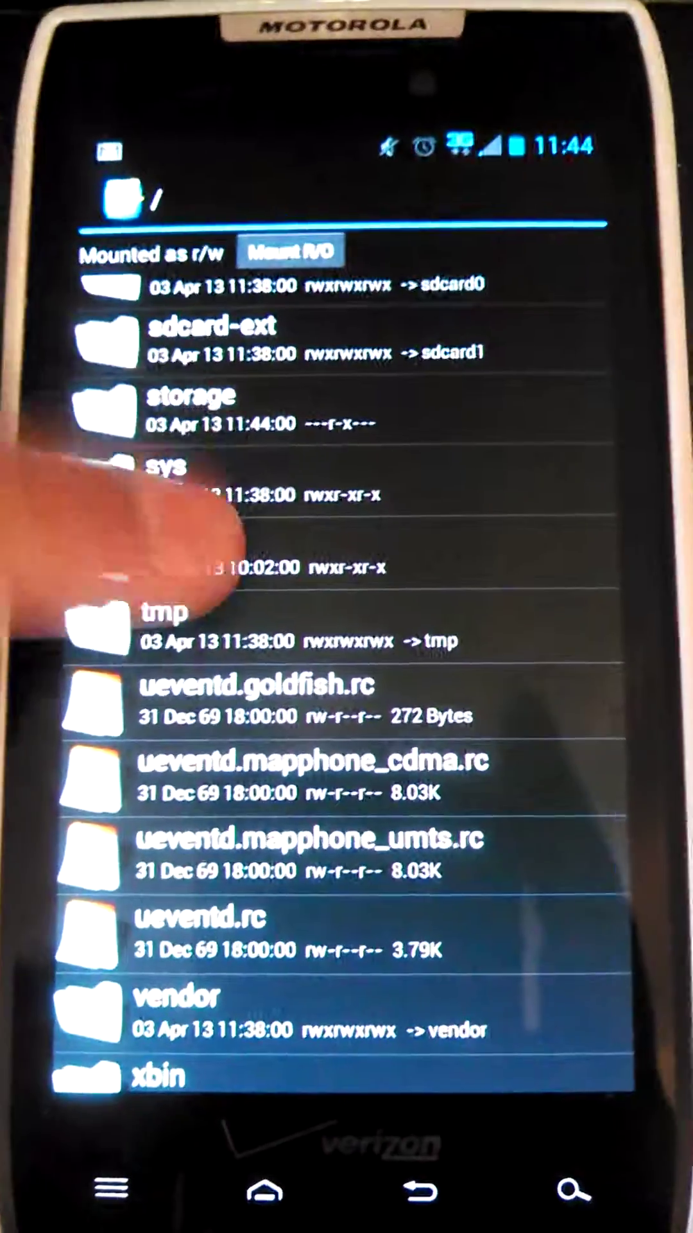
click(188, 587)
click(288, 362)
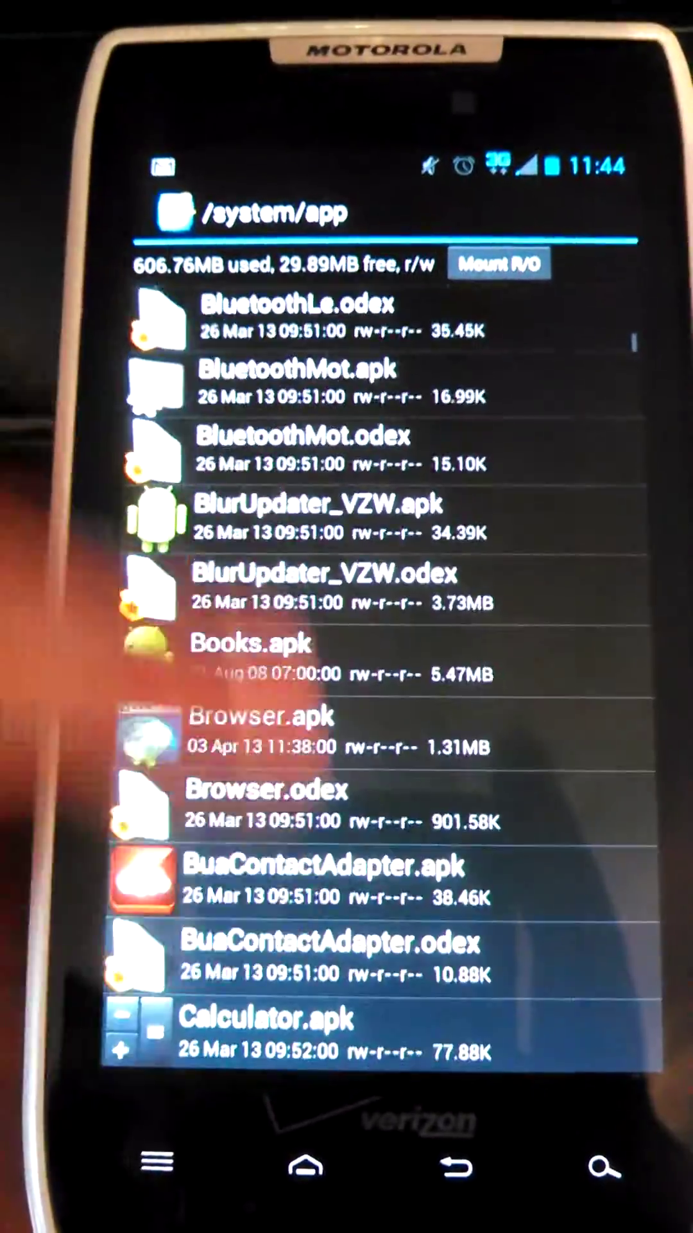
scroll(274, 385, down, 3)
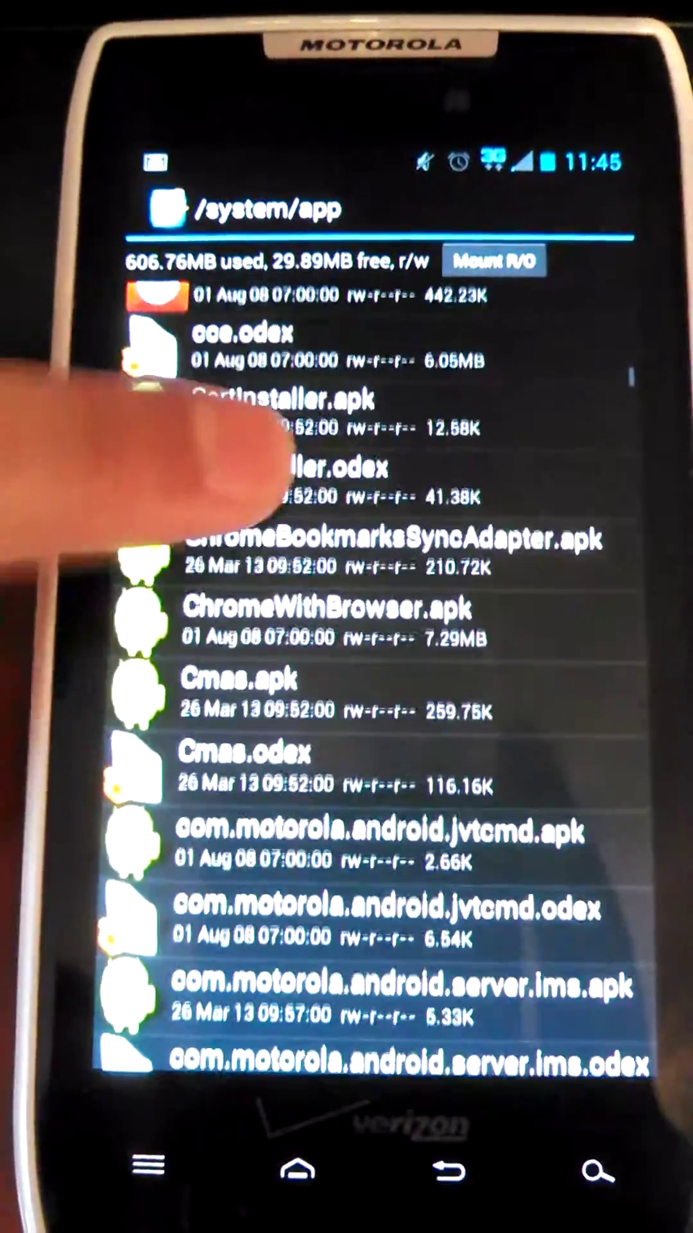
scroll(231, 404, up, 5)
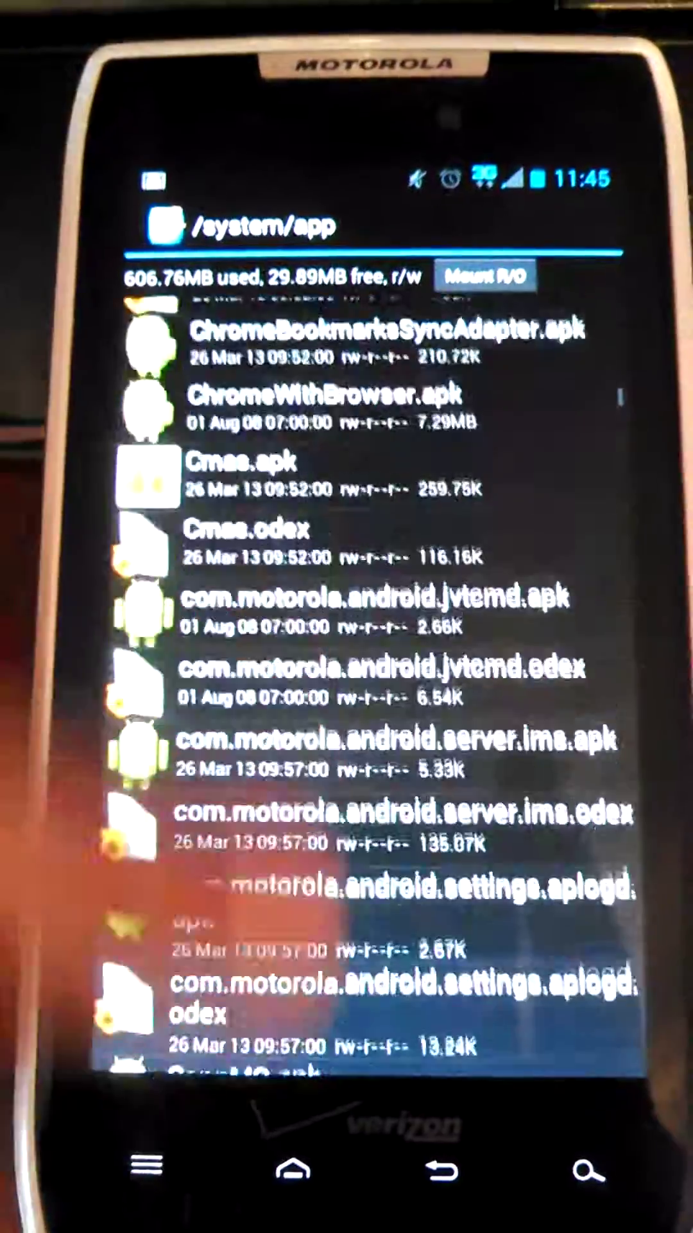
scroll(251, 675, up, 5)
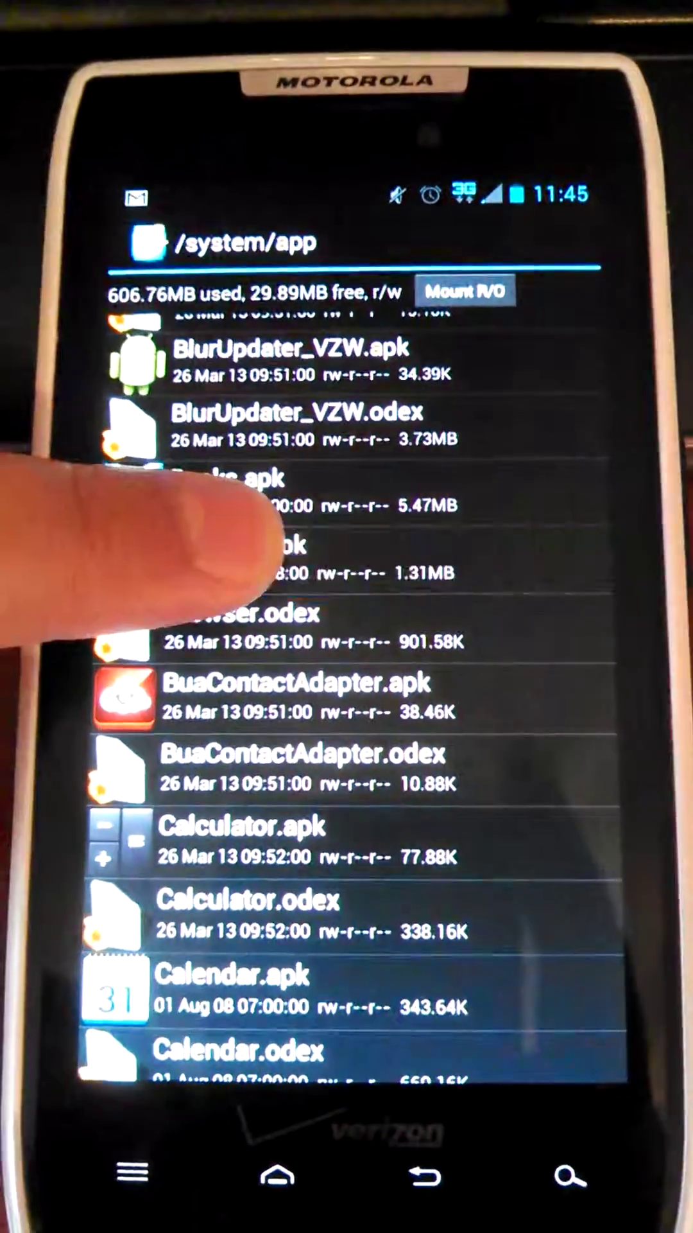
- Delete Browser.apk, then go home and open the all-apps drawer
click(271, 563)
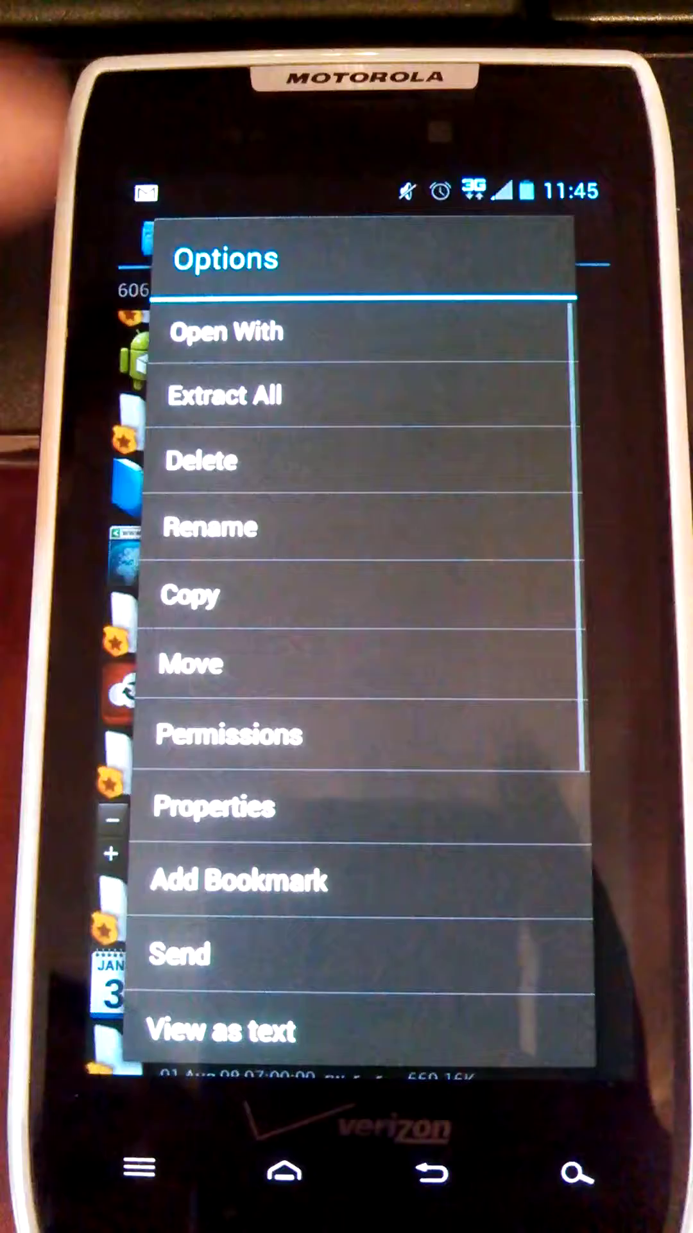
click(240, 470)
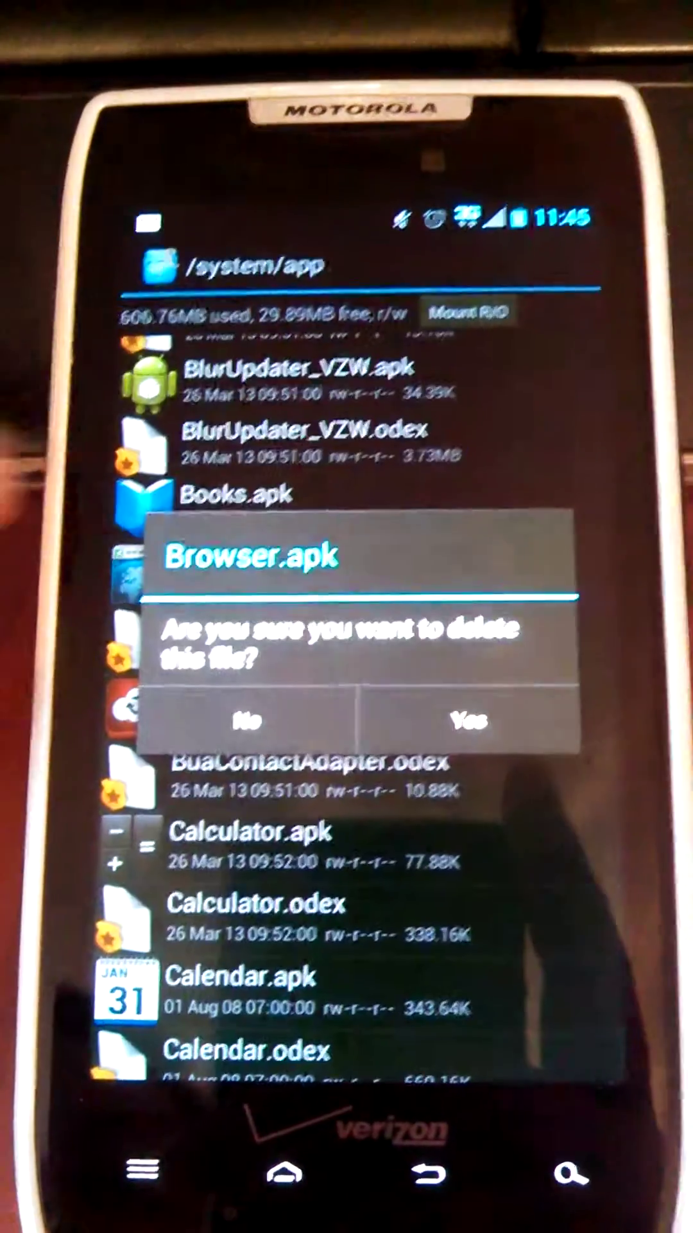
click(452, 737)
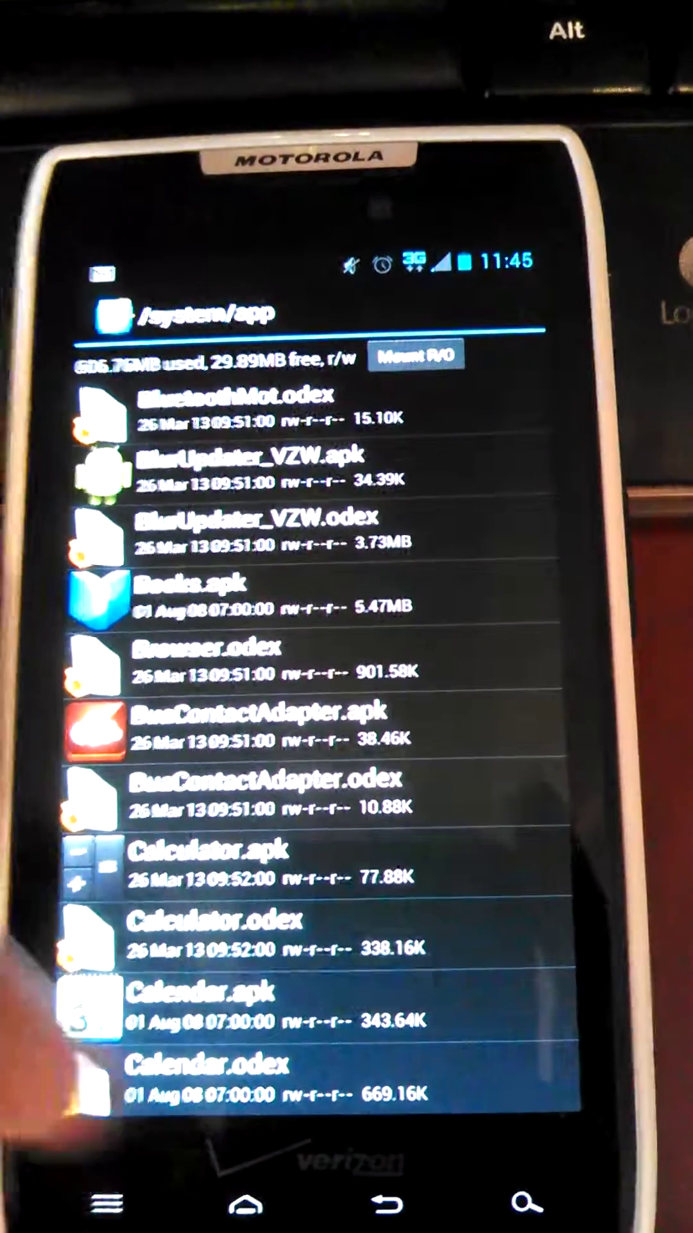
click(273, 1183)
click(282, 1040)
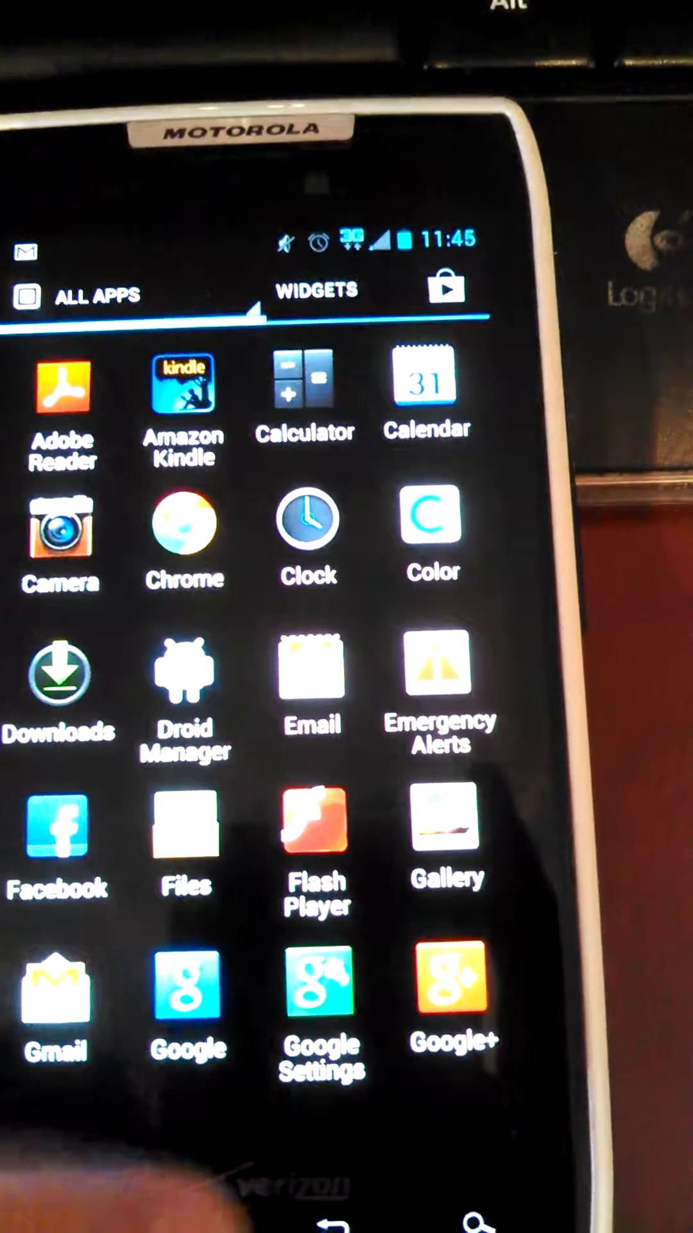
- Relaunch Root Explorer from the home screen and go up from /system/app to /system
click(188, 1223)
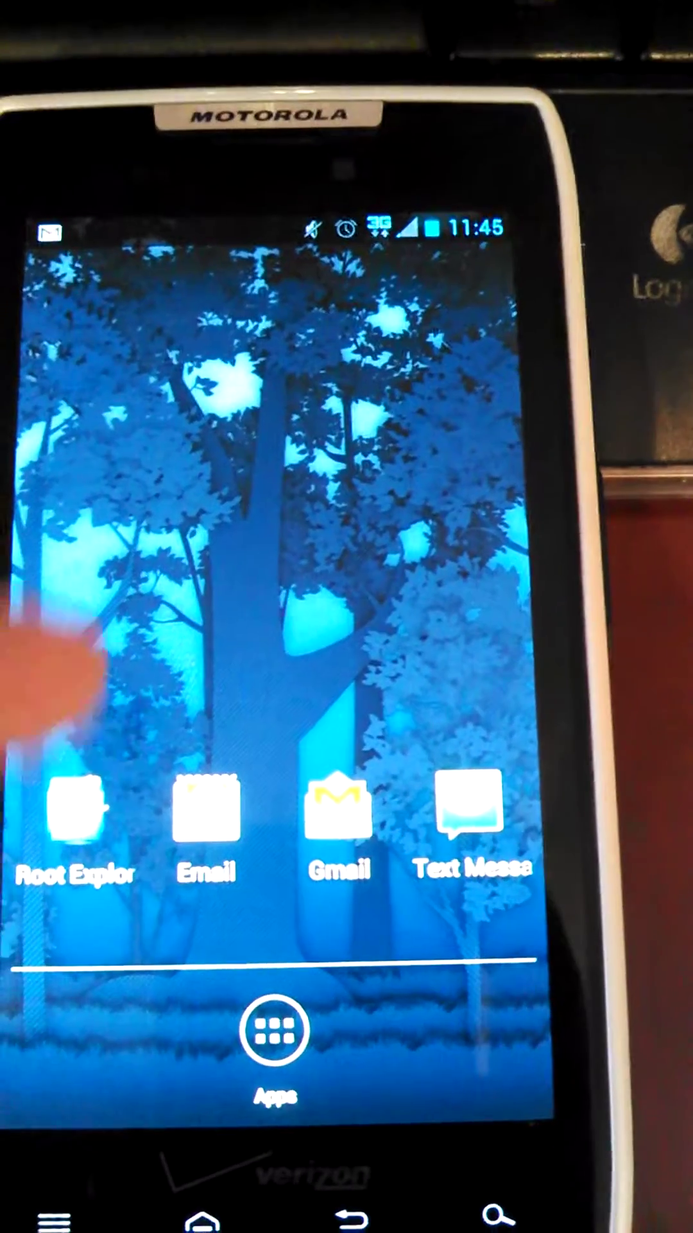
click(75, 814)
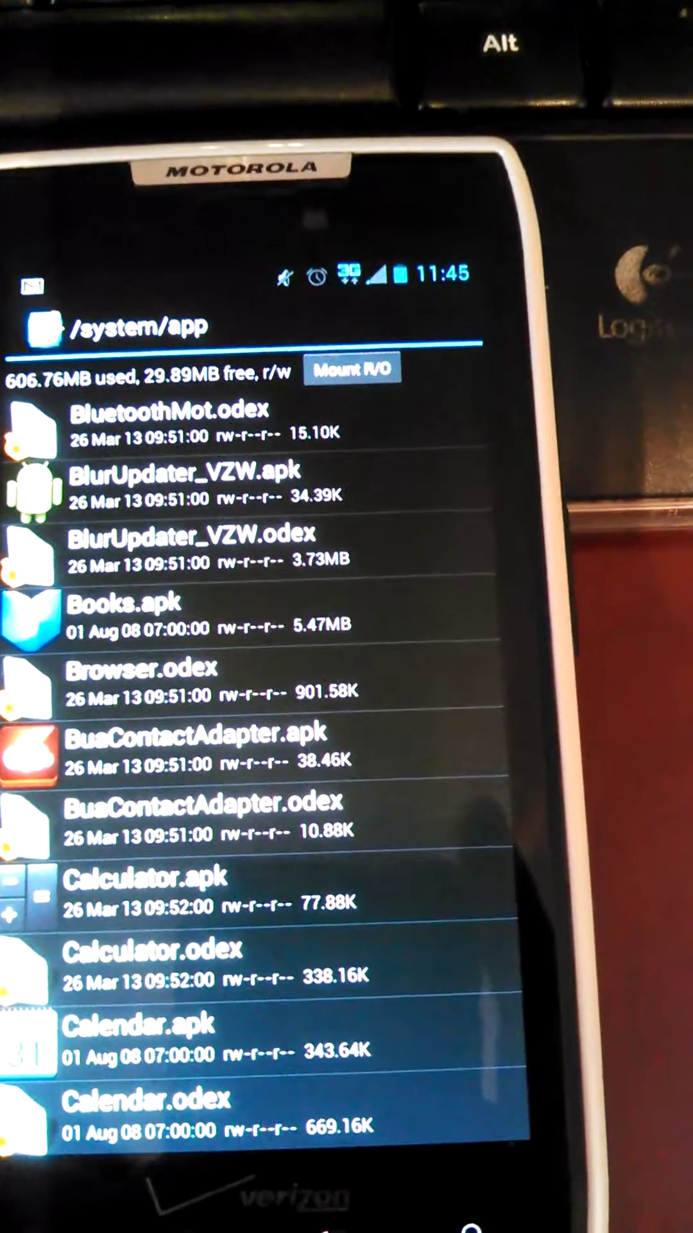
click(328, 1223)
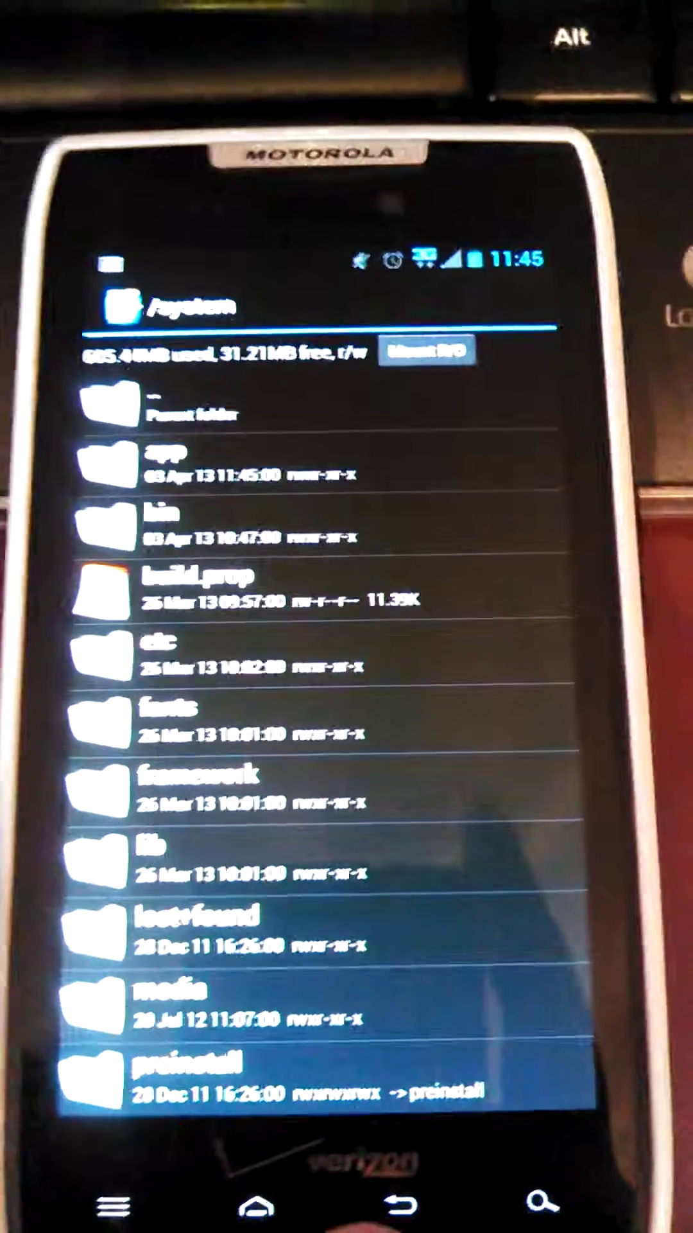
- Go to /storage and copy the backed-up Browser.apk
click(400, 1204)
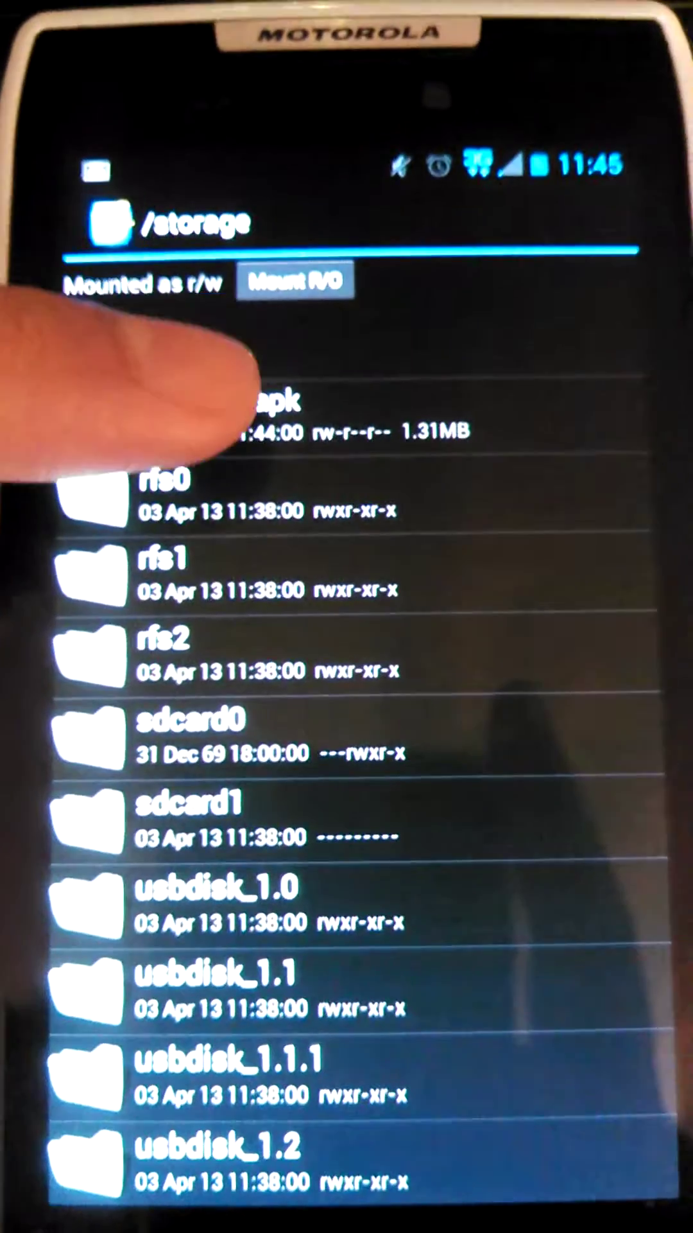
click(235, 409)
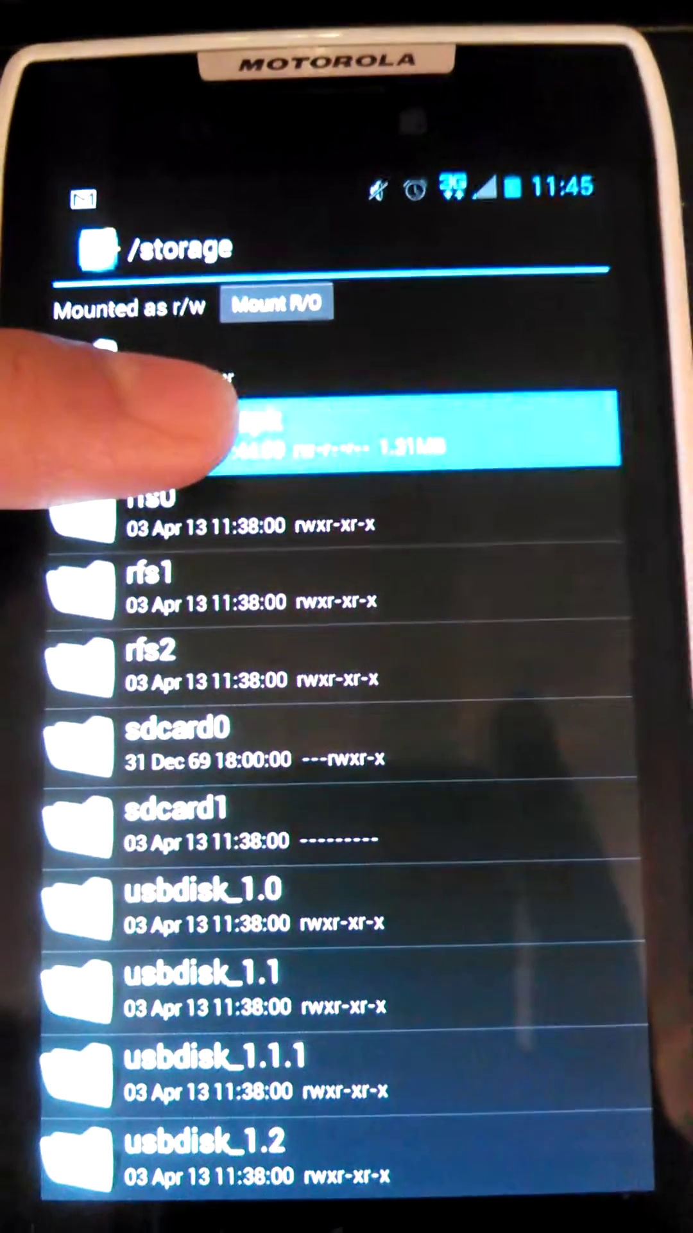
right_click(216, 419)
click(168, 655)
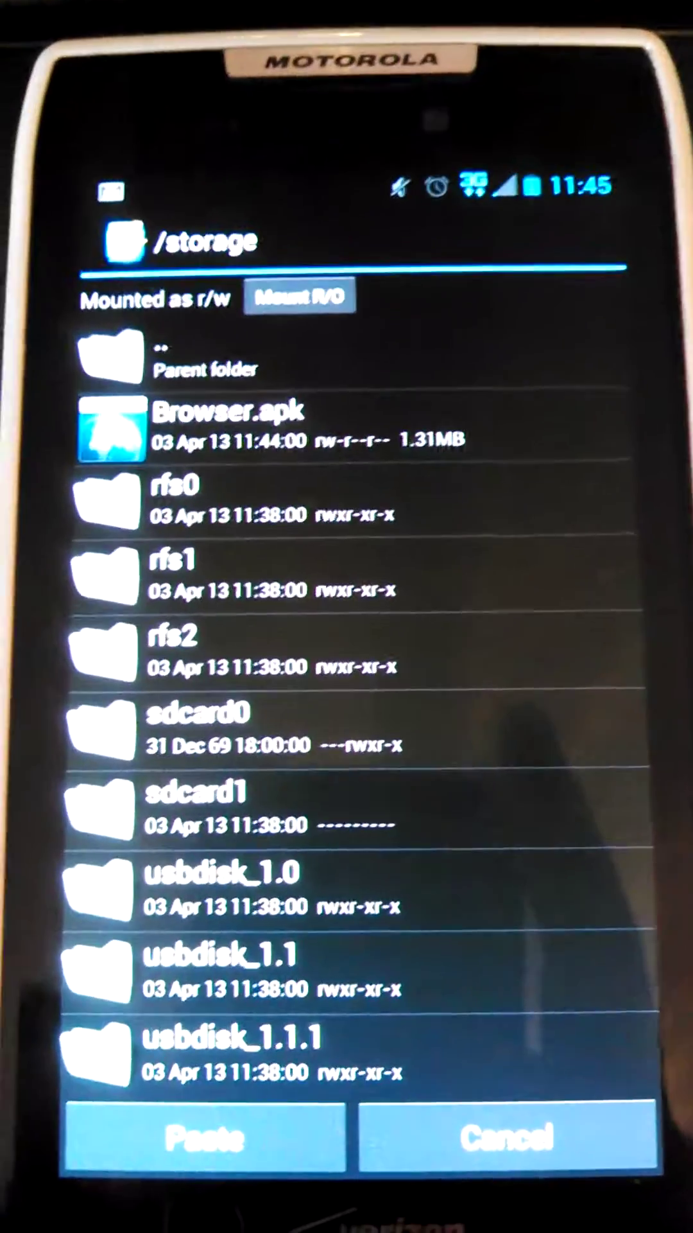
- Paste Browser.apk into /system/app, then bring up the power options
click(183, 361)
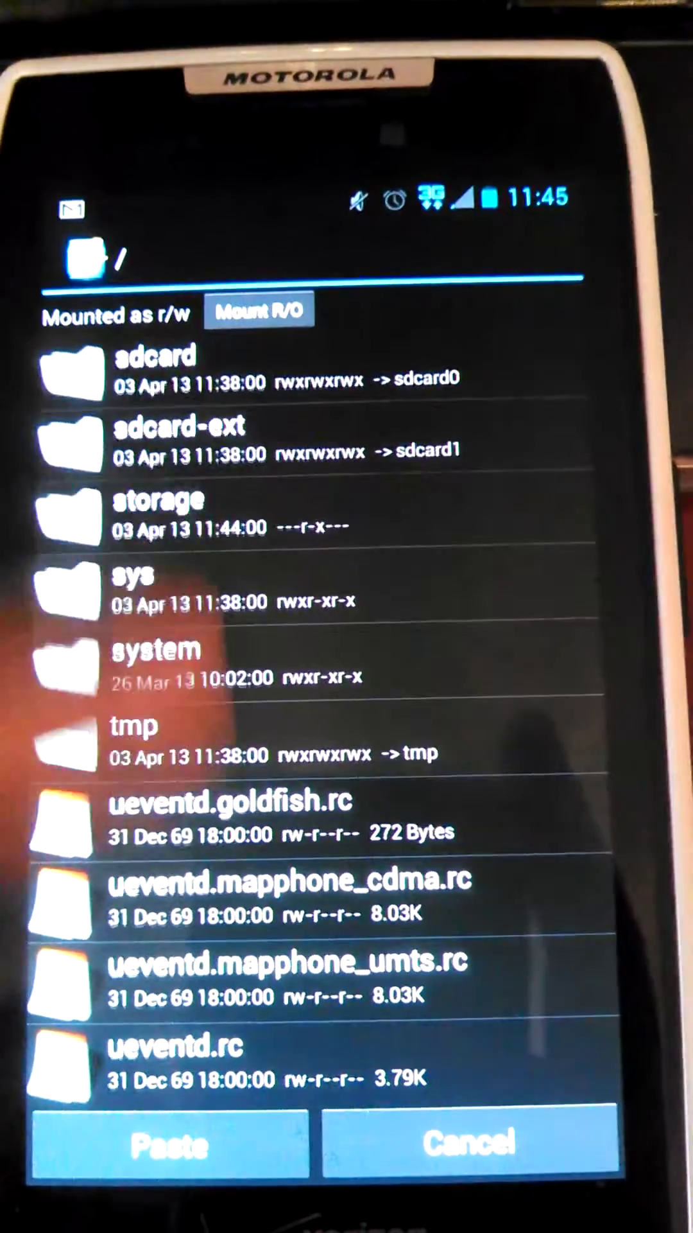
scroll(288, 722, up, 10)
scroll(145, 770, down, 5)
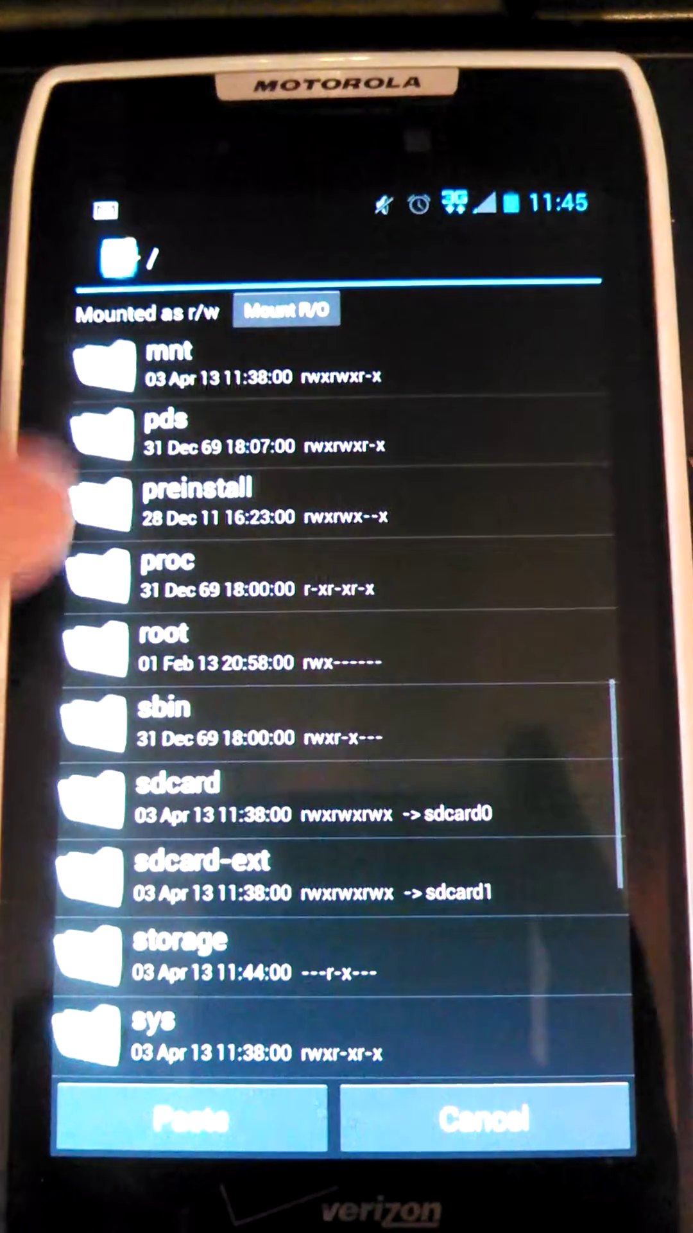
scroll(58, 867, down, 3)
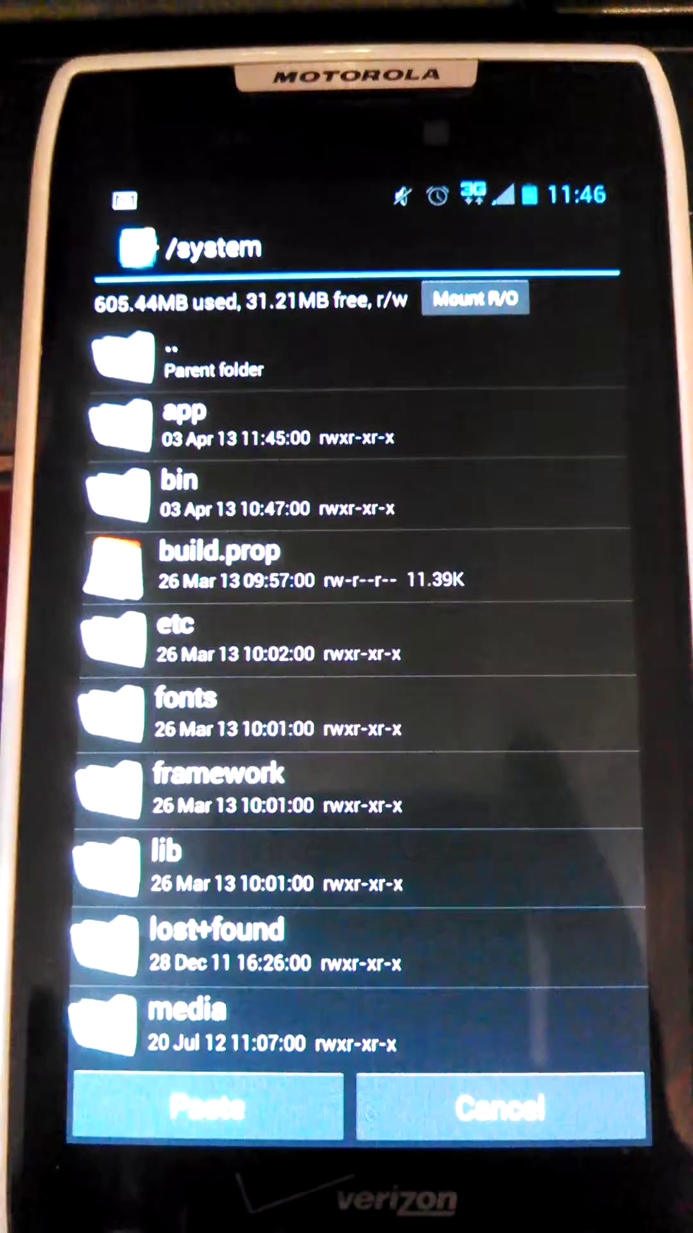
click(346, 496)
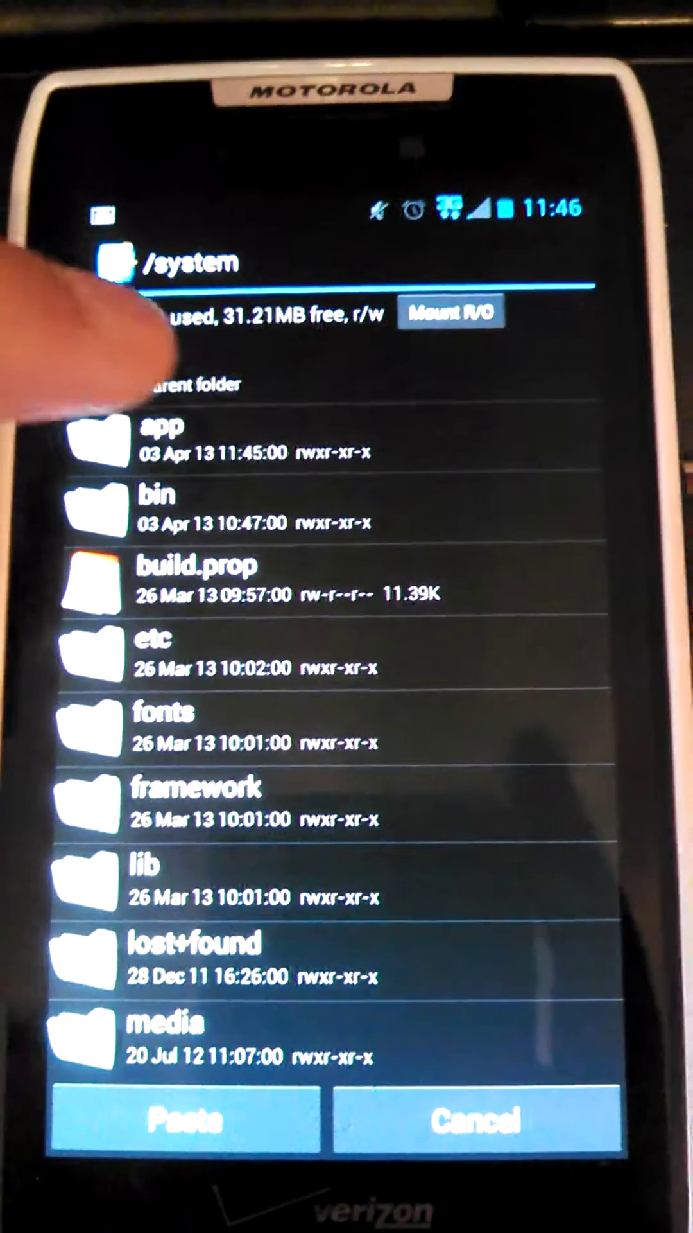
click(241, 443)
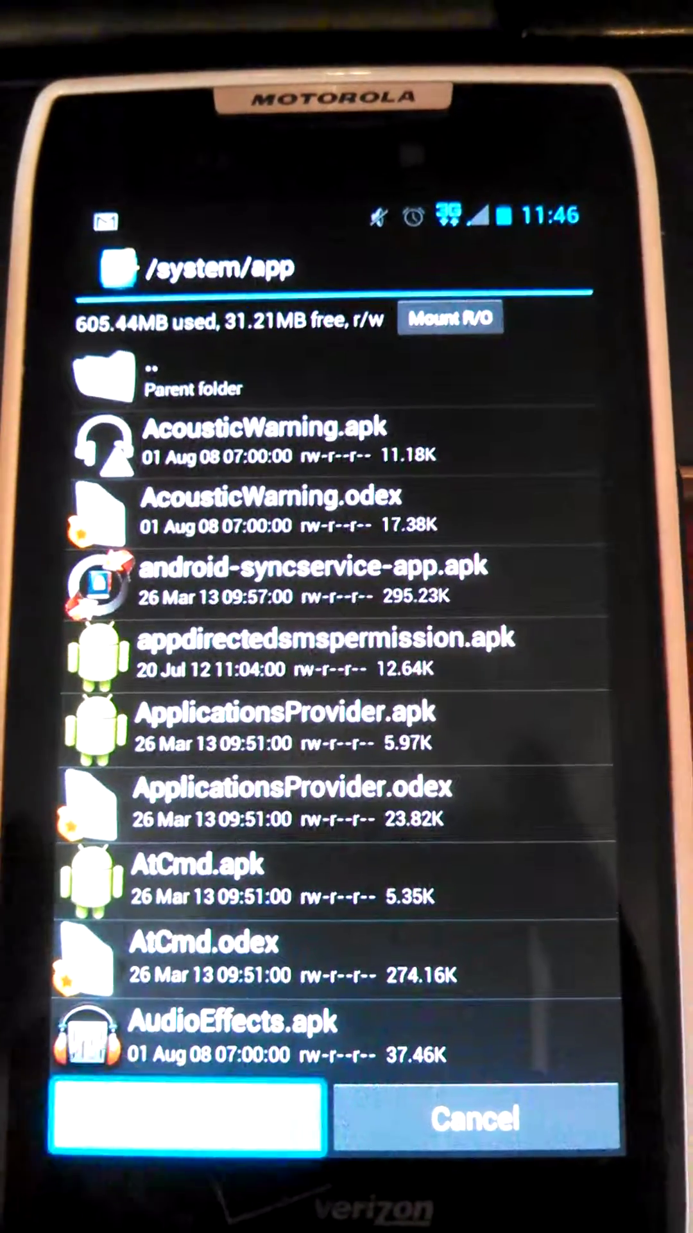
click(188, 1117)
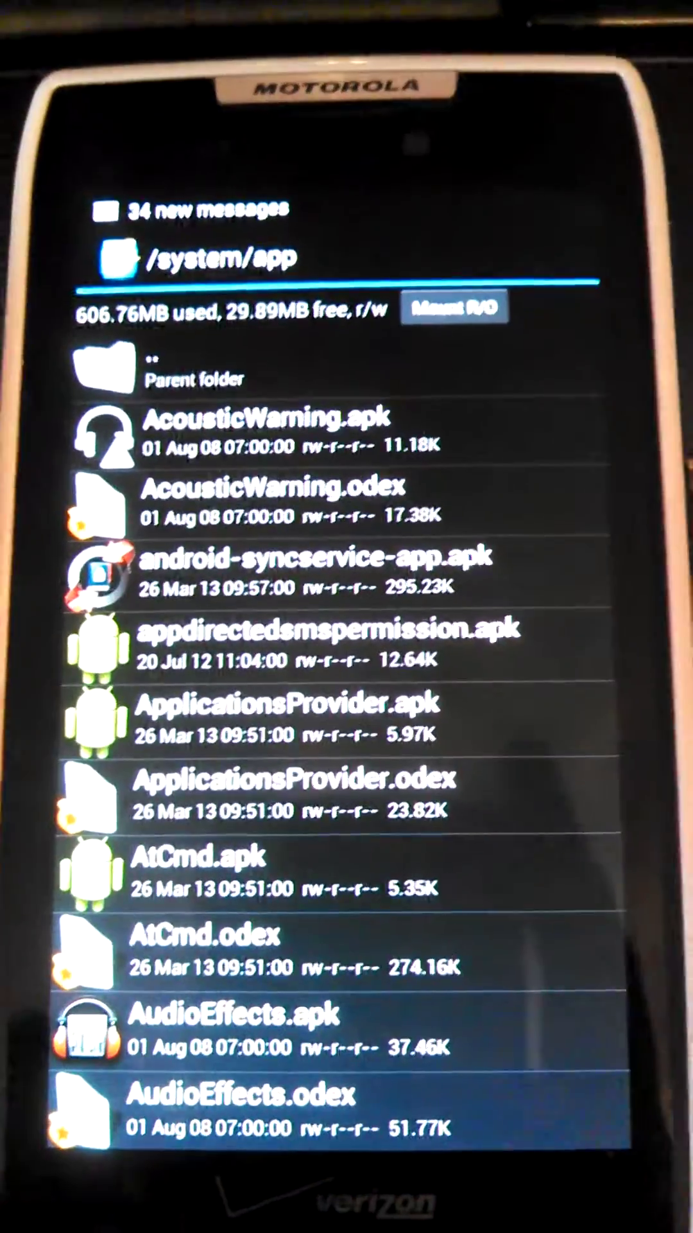
scroll(242, 800, down, 5)
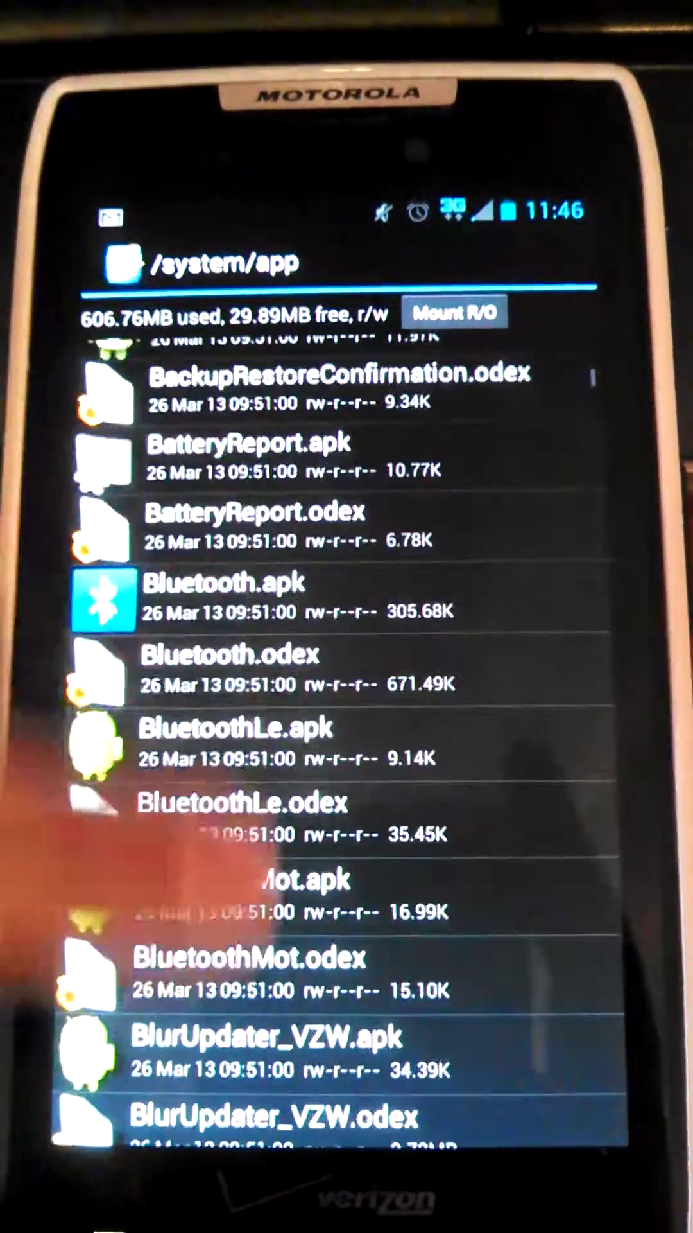
scroll(193, 434, down, 5)
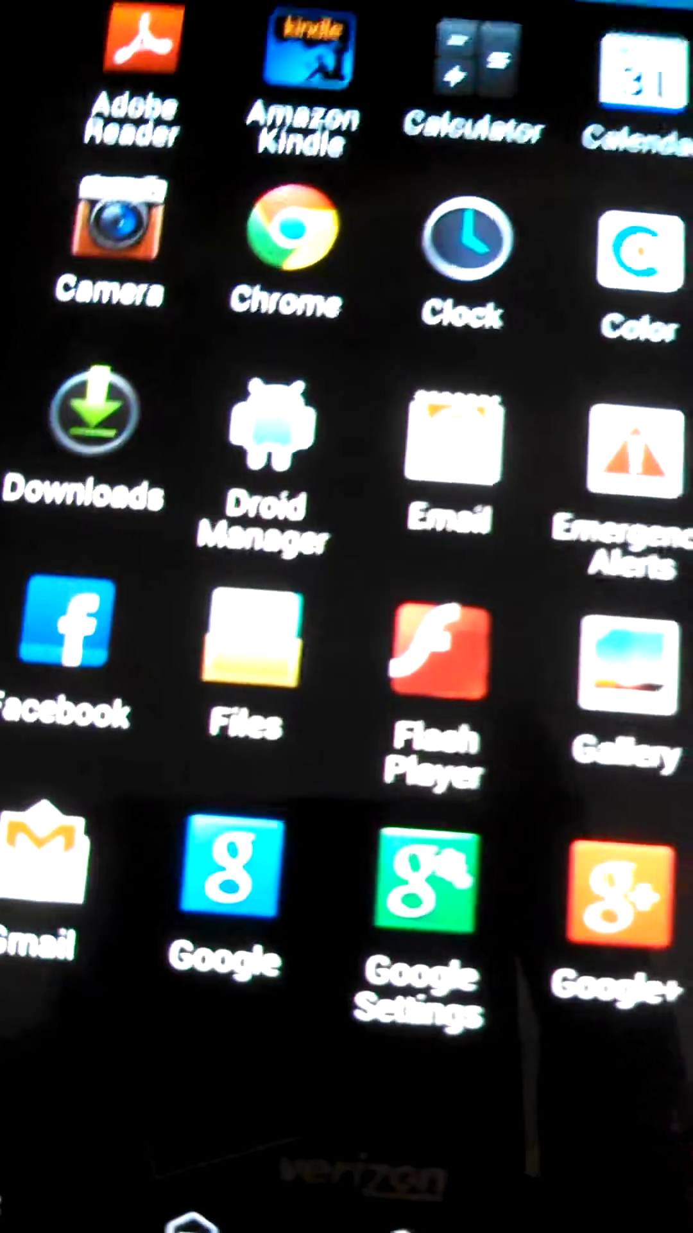
key(XF86PowerOff)
- Power the phone off and back on, unlock it, and open the app list
click(193, 359)
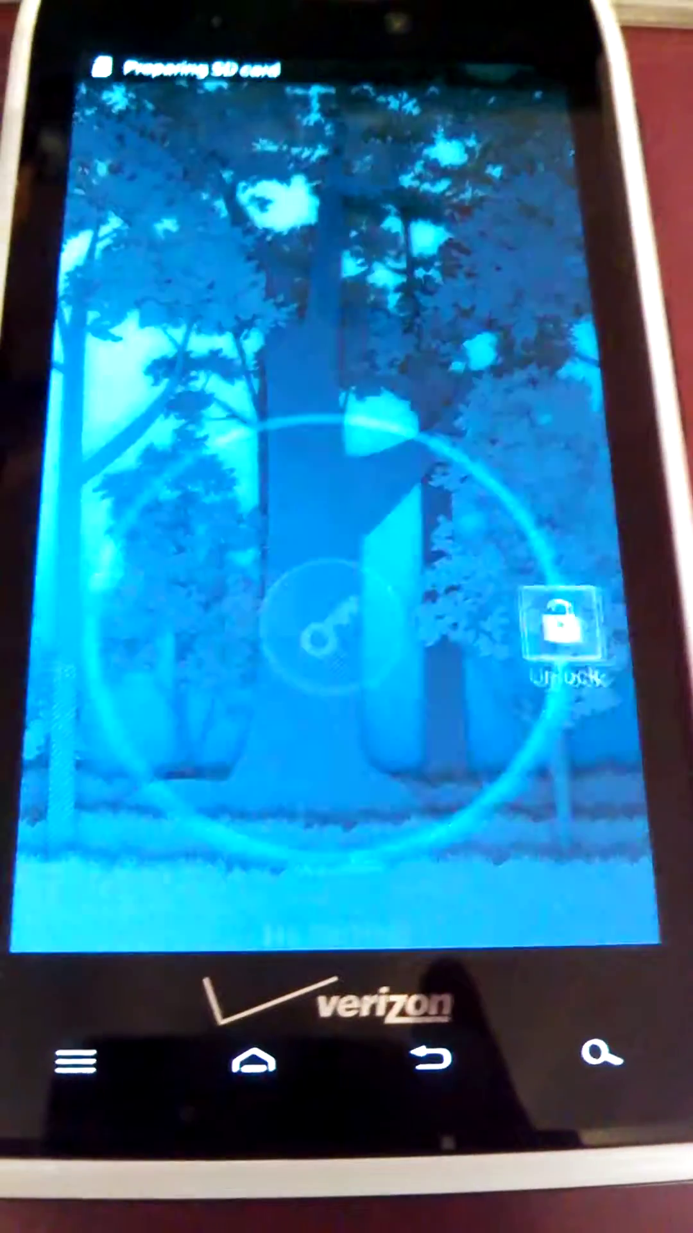
drag(317, 649, 563, 646)
click(338, 852)
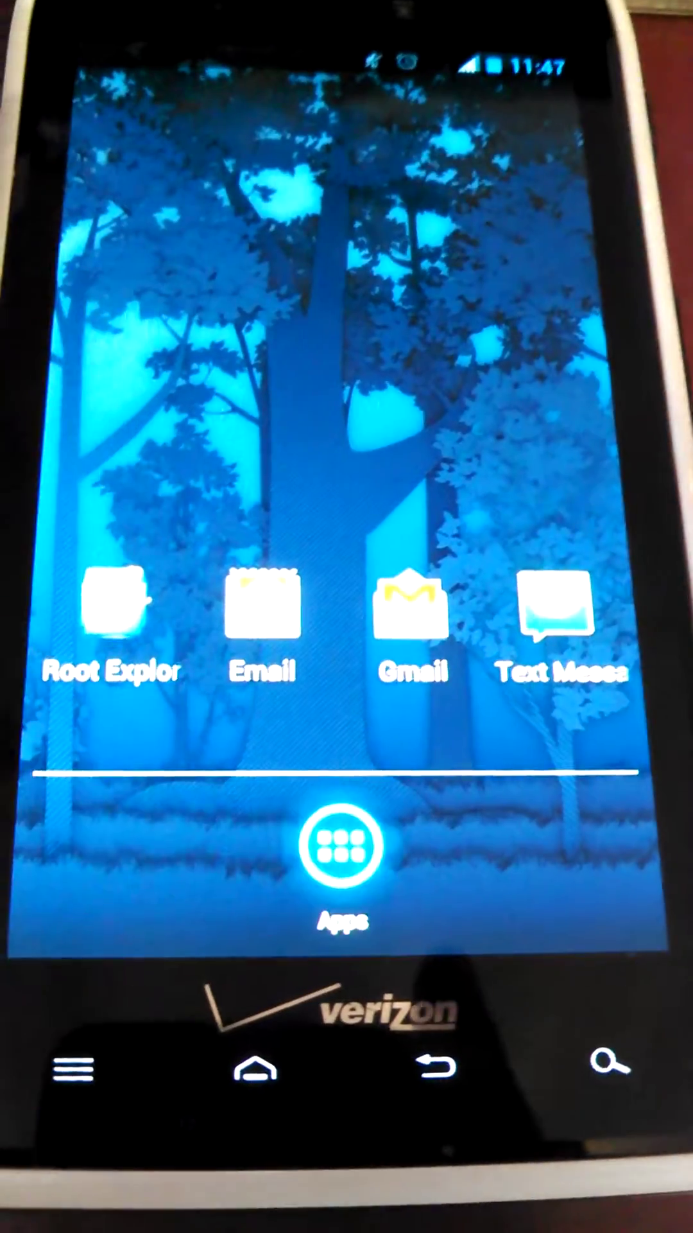